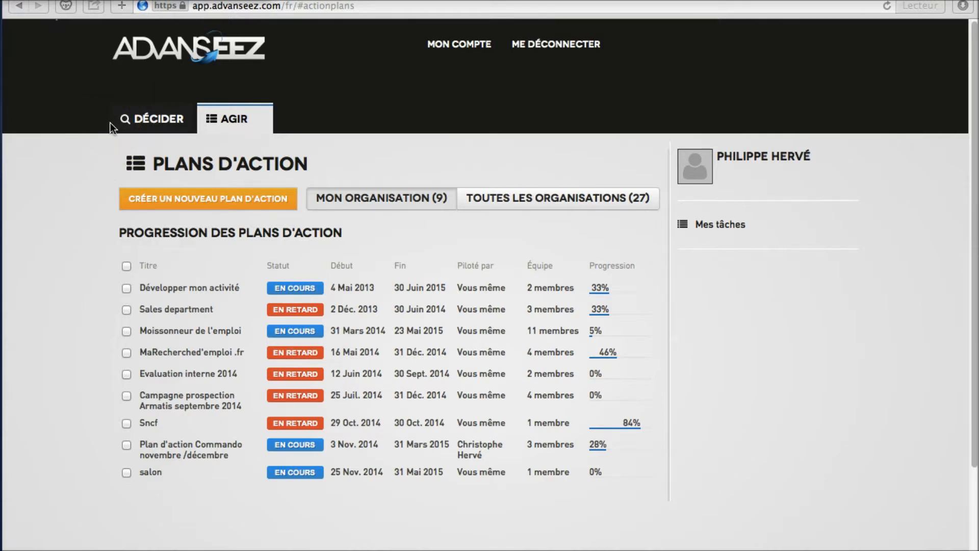
- Compare the analyses overview in the Décider section with the action plans overview in the Agir section
left_click(149, 117)
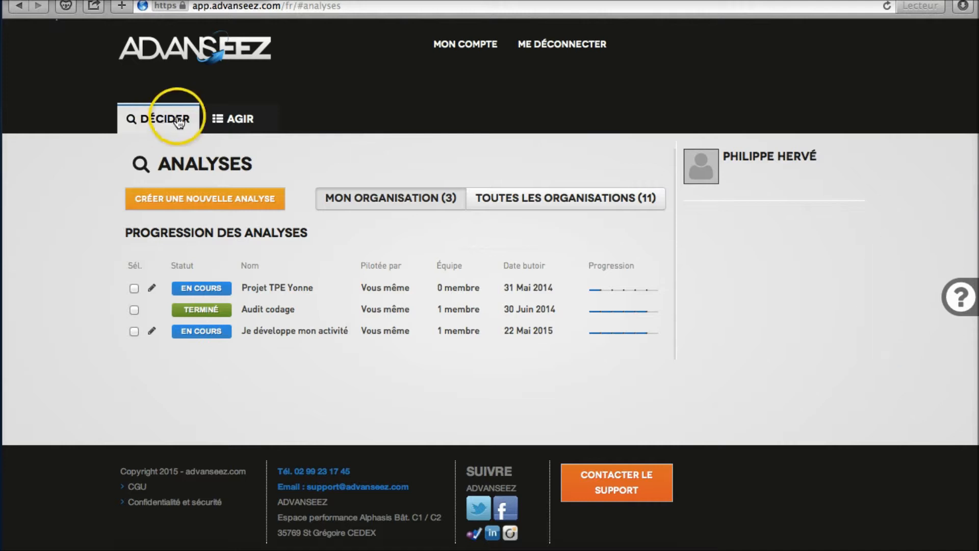
left_click(231, 118)
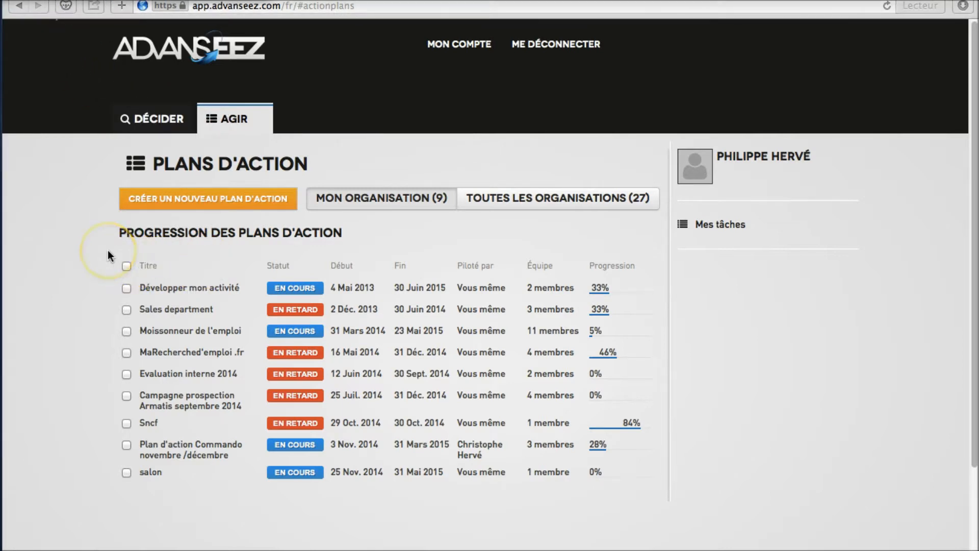
left_click(164, 118)
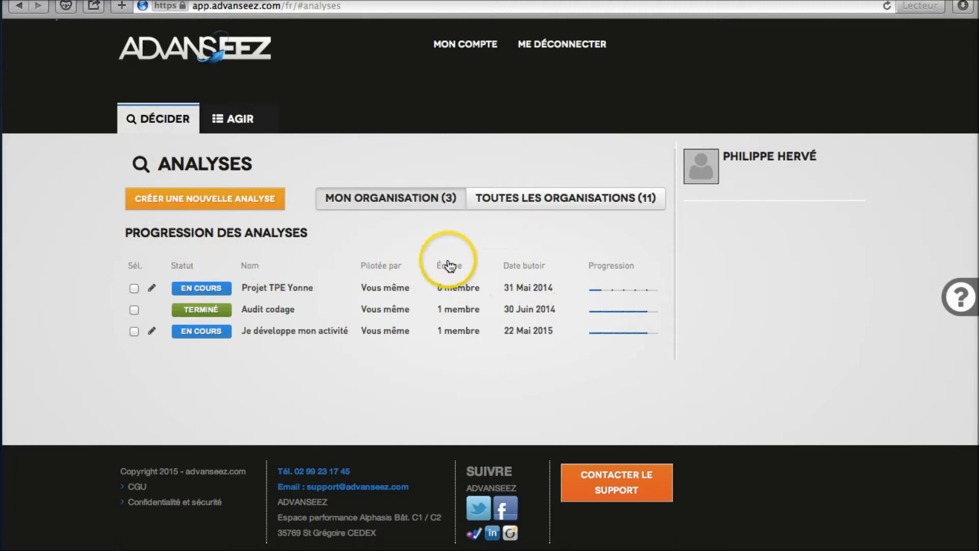
left_click(238, 121)
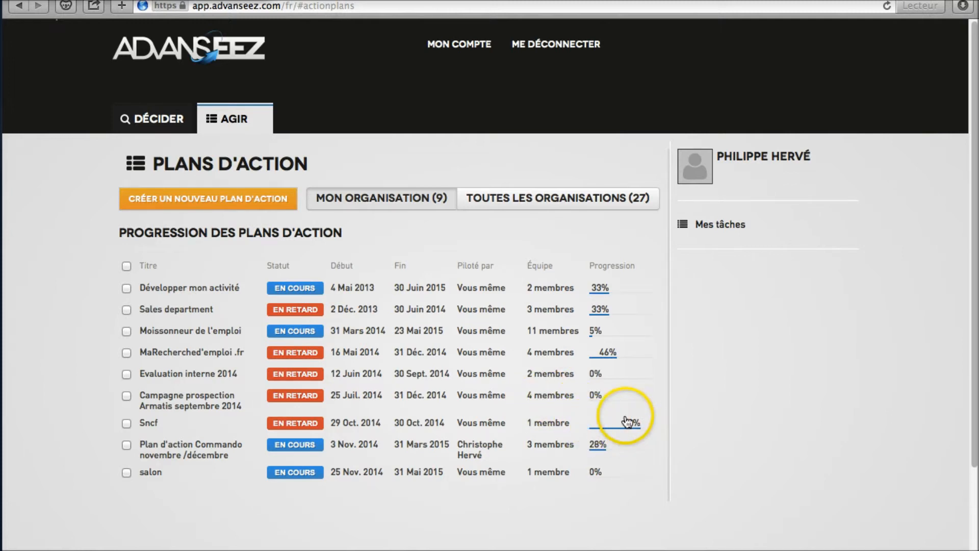
- Show the team members of the "MaRecherched'emploi .fr" action plan and close the list
left_click(547, 357)
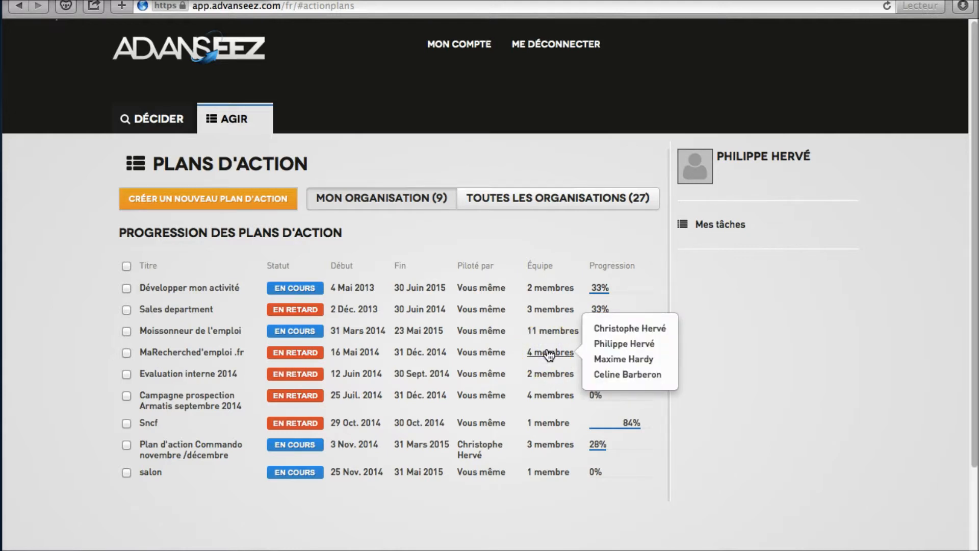
left_click(417, 490)
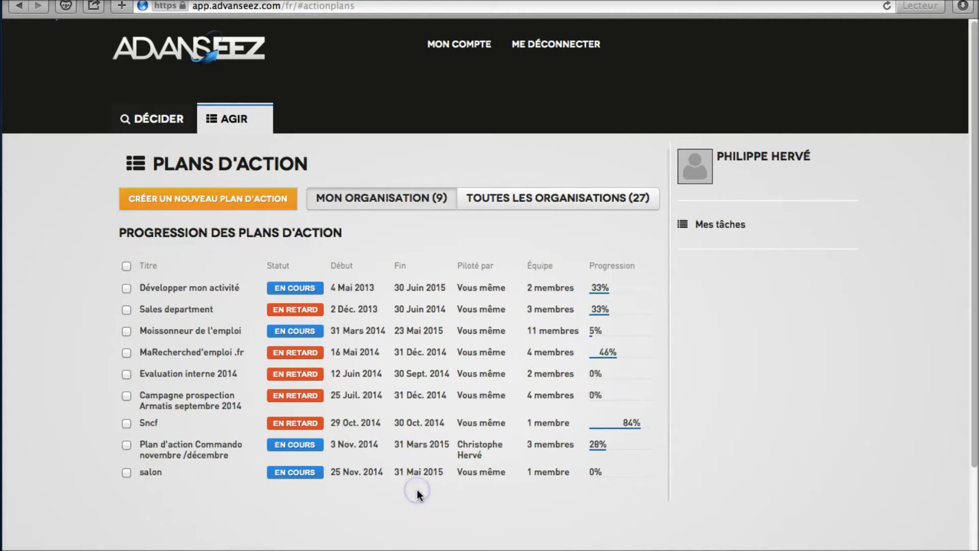
- Select the "Développer mon activité" action plan and clear the selection again
left_click(126, 289)
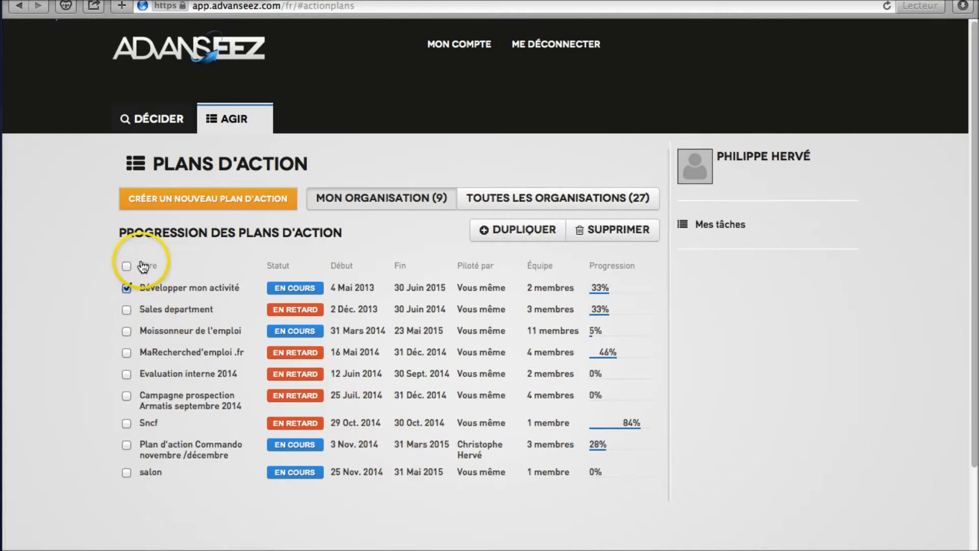
left_click(155, 121)
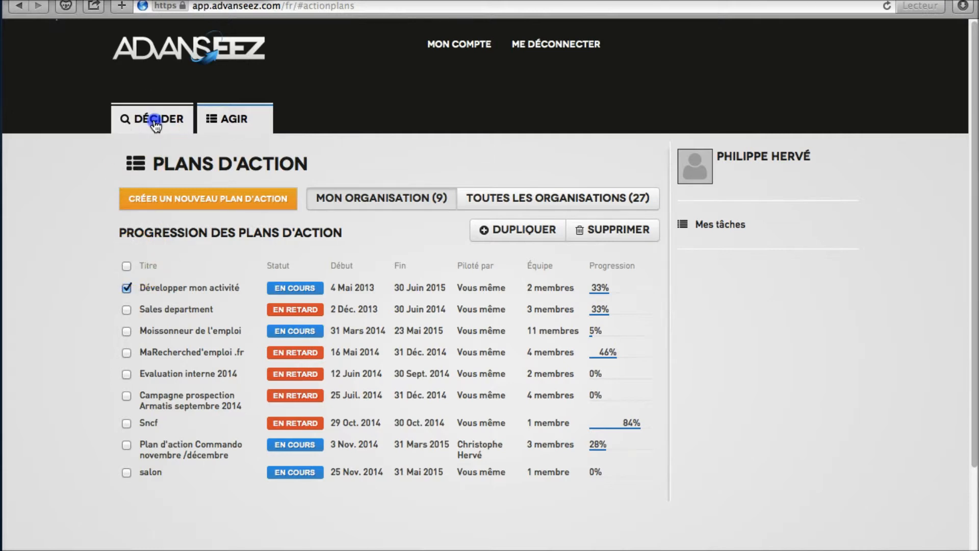
left_click(133, 289)
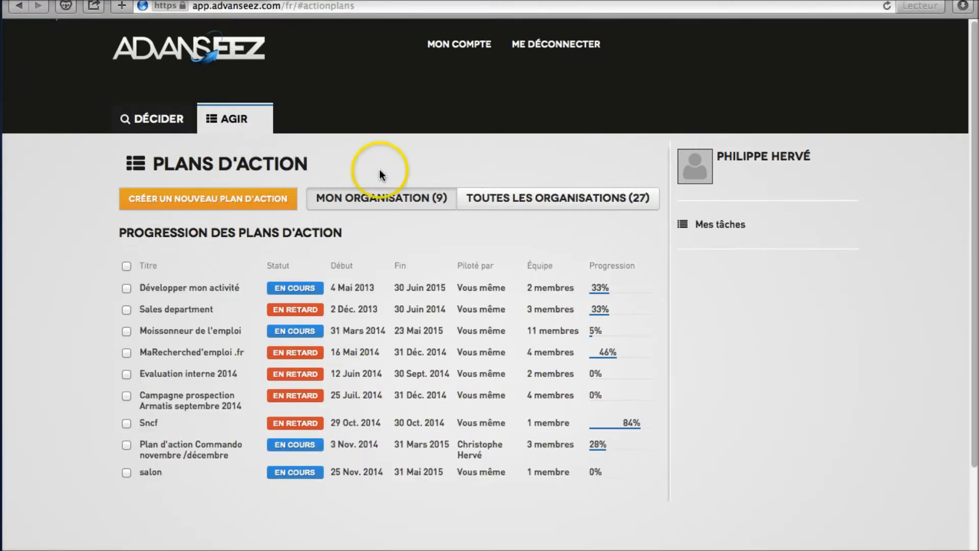
- View the own organisation's action plans and analyses, ending on the action plans overview
left_click(384, 201)
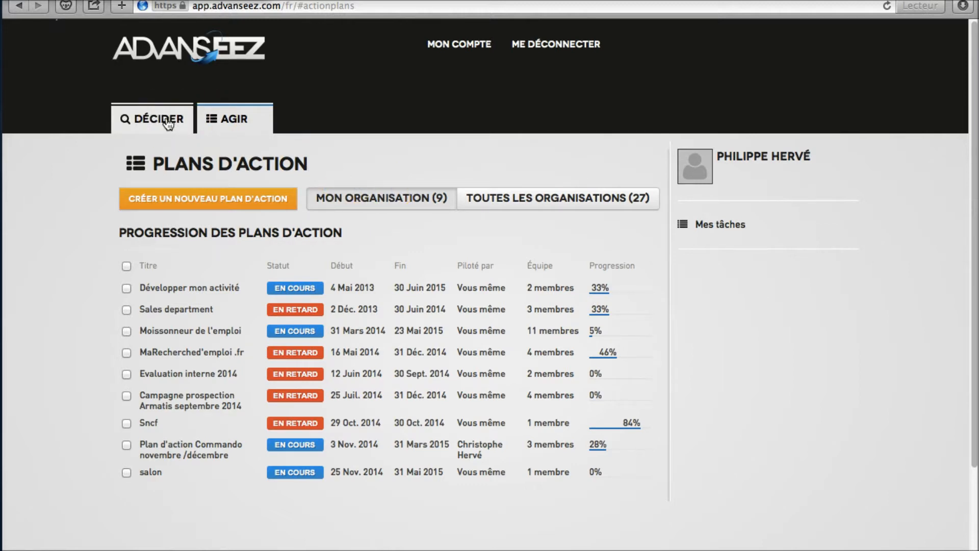
left_click(167, 121)
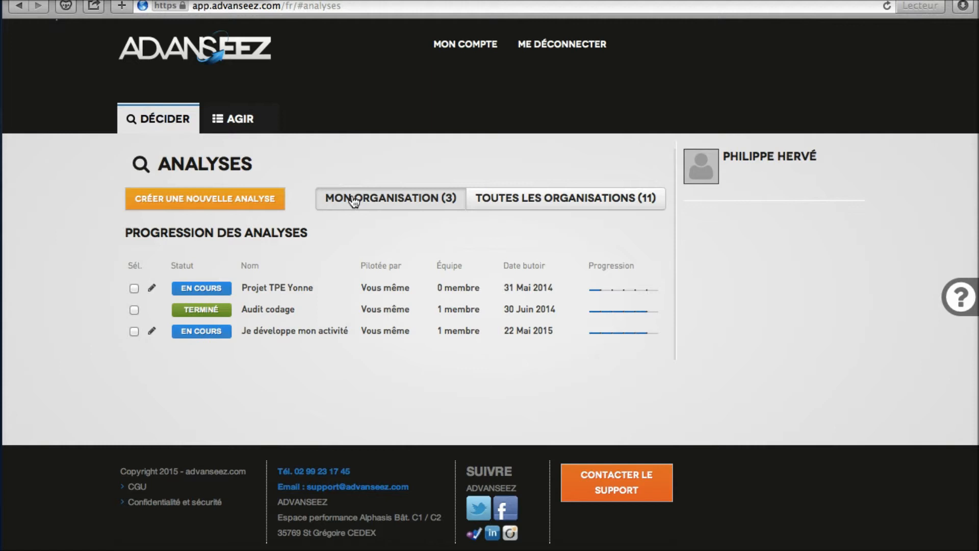
left_click(250, 118)
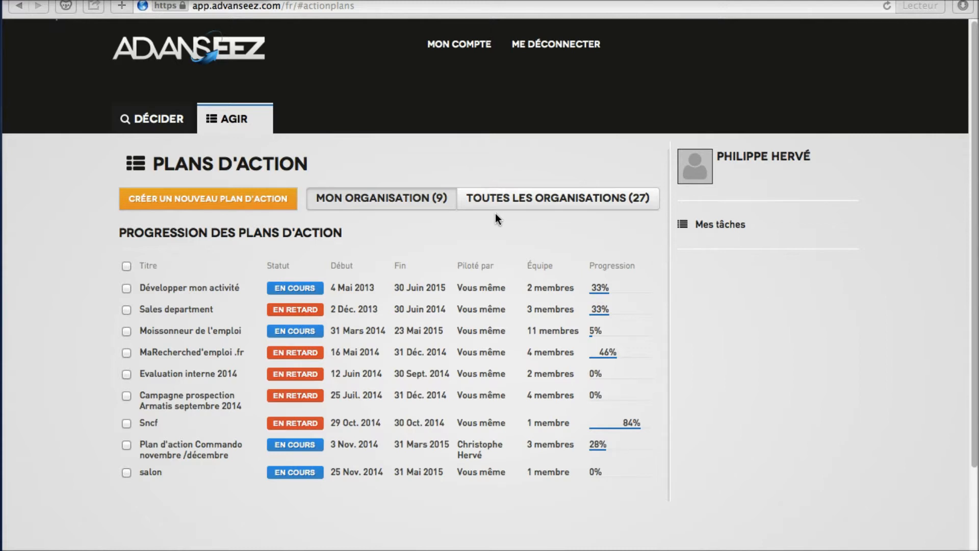
- List the action plans and the analyses of all organisations and look through them
left_click(522, 197)
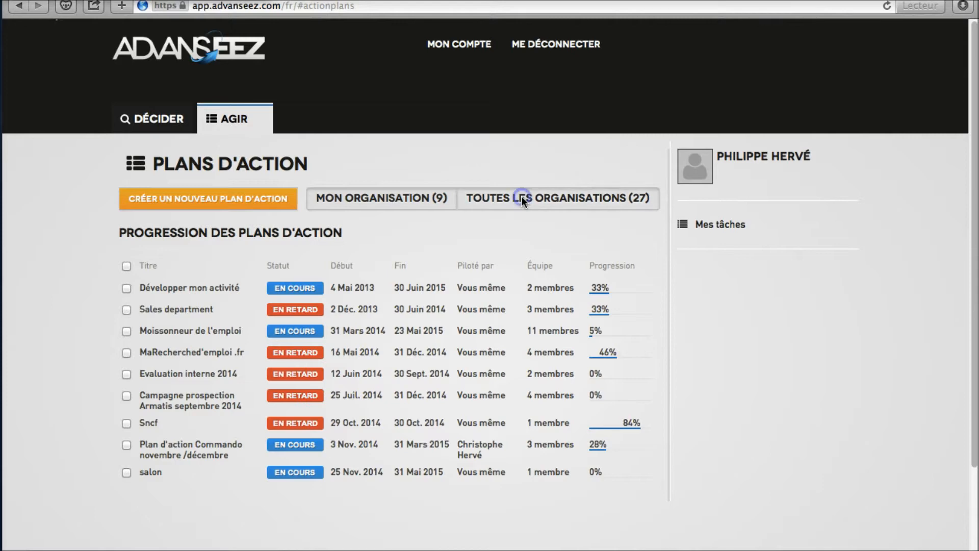
left_click(169, 122)
left_click(492, 199)
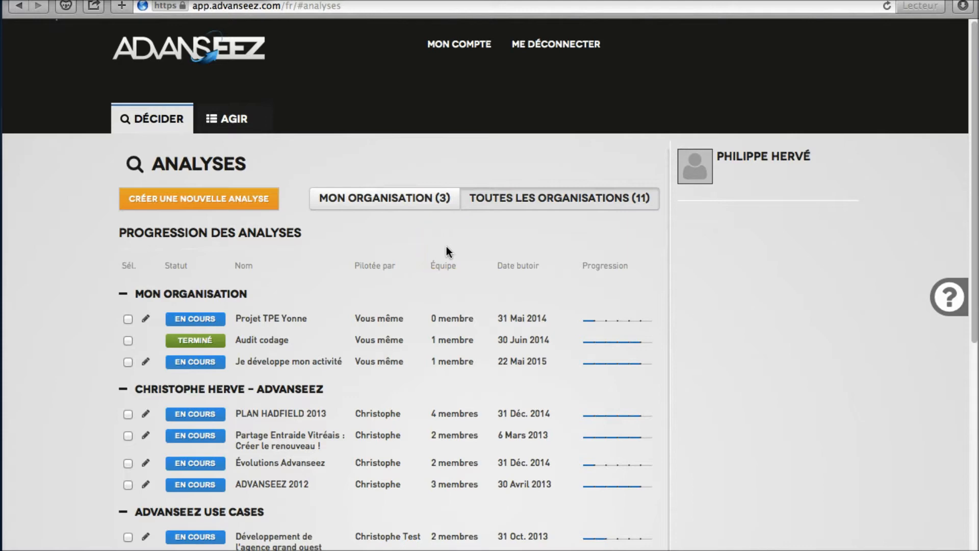
scroll(433, 253, "down", 5)
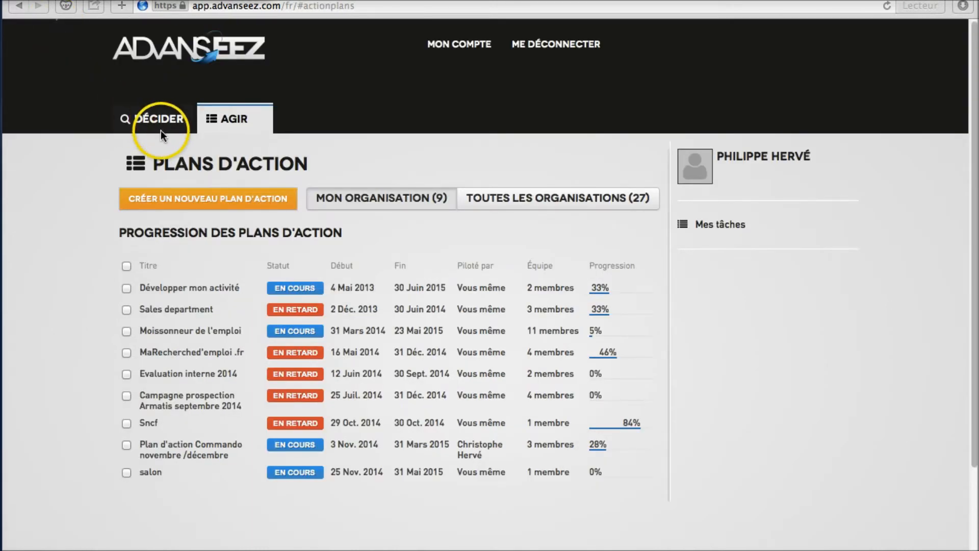
- Open the example analysis about the development of a small company from the analyses of all organisations
left_click(146, 123)
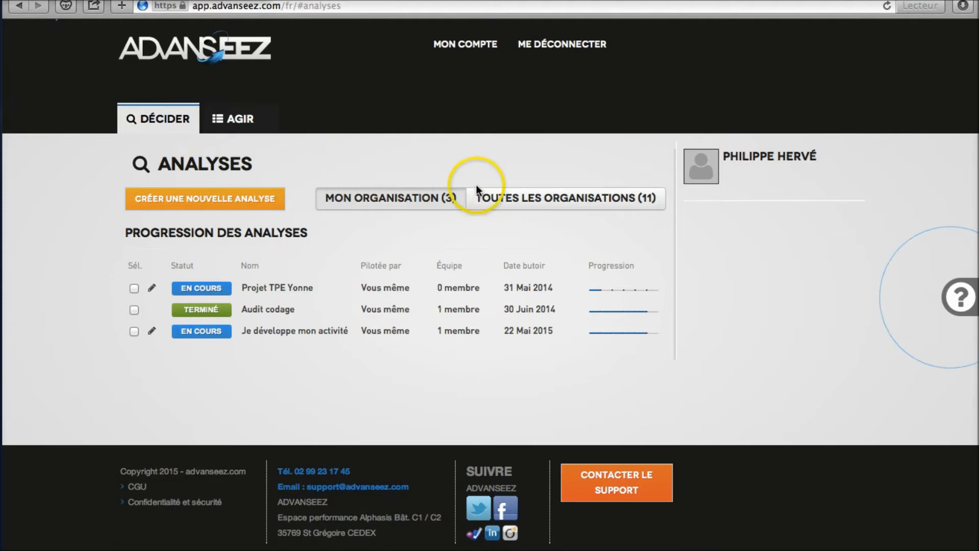
left_click(509, 197)
scroll(415, 275, "down", 3)
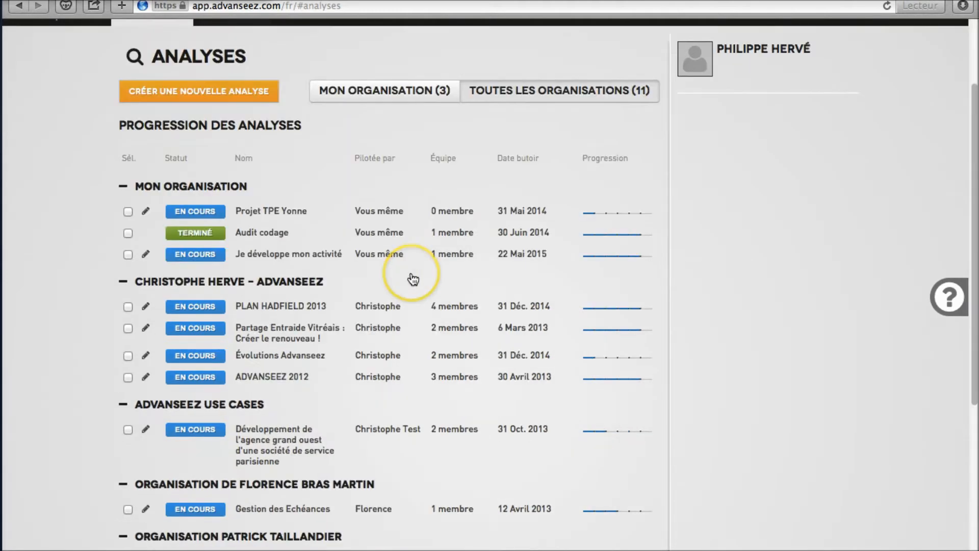
scroll(410, 291, "down", 7)
left_click(302, 365)
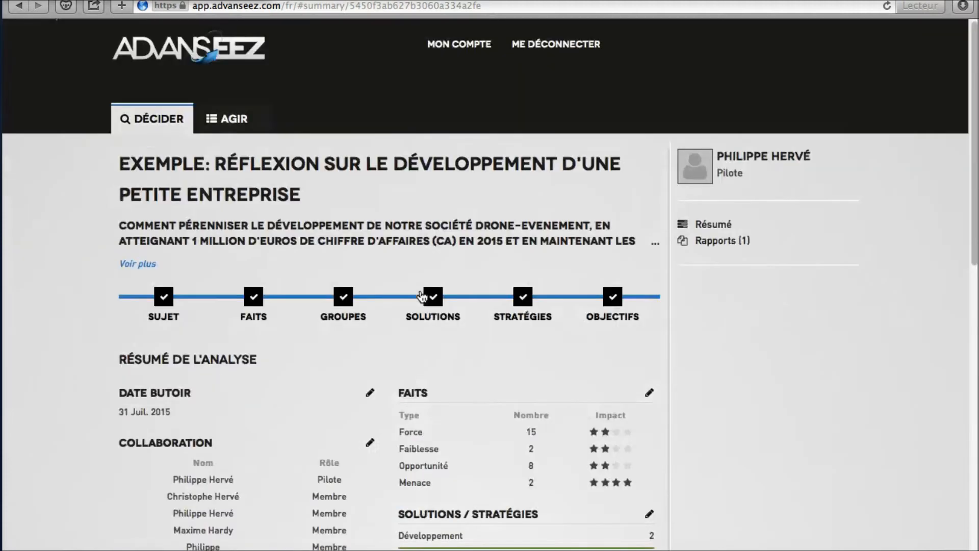
- Expand the full description of the analysis, read it through and collapse it again
left_click(76, 209)
left_click(130, 263)
left_click(73, 279)
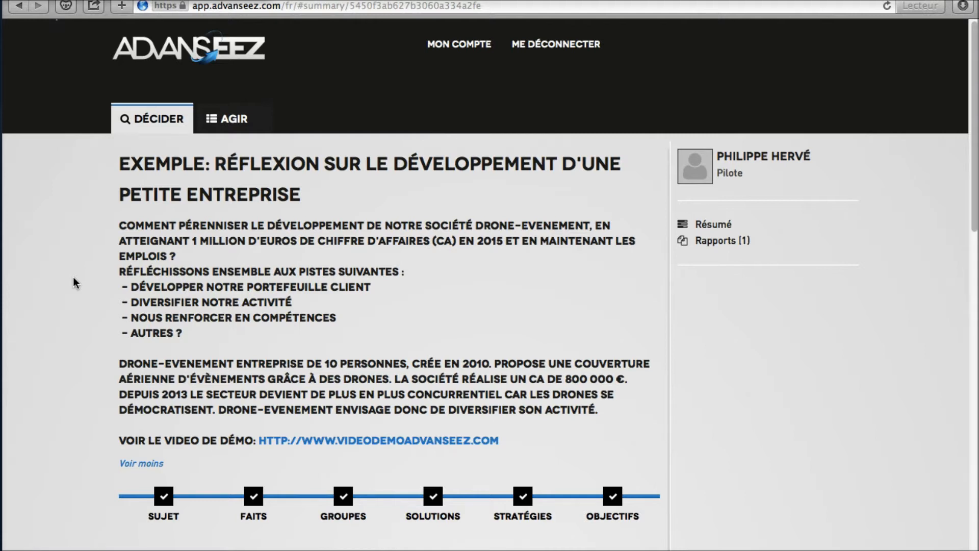
scroll(72, 282, "down", 2)
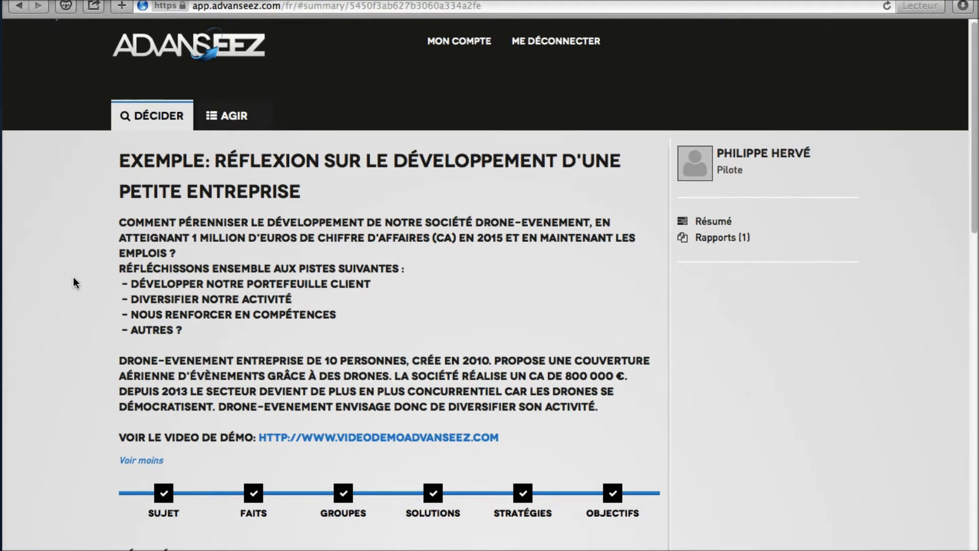
scroll(73, 278, "down", 2)
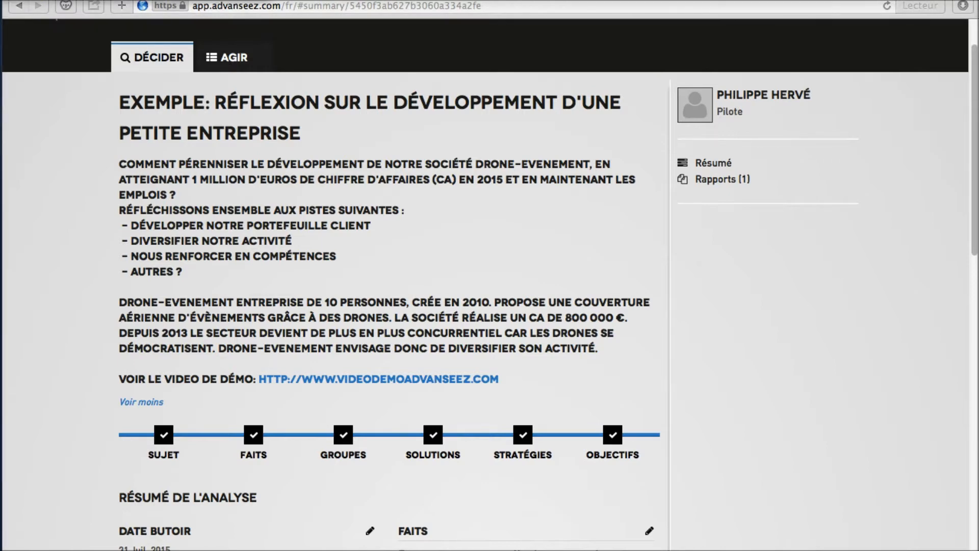
left_click(141, 401)
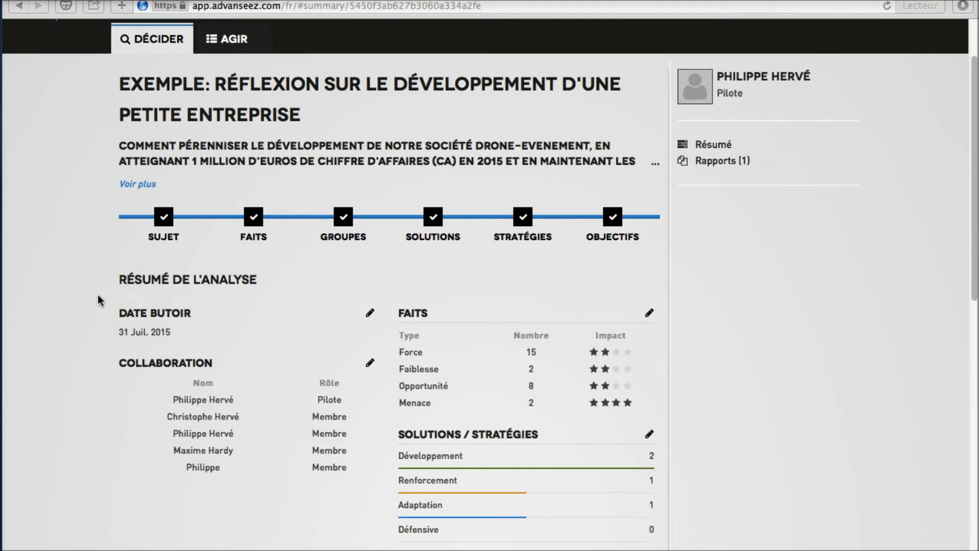
- Examine the analysis summary with its deadline, collaboration, facts, solutions/strategies and objectives
scroll(99, 300, "down", 3)
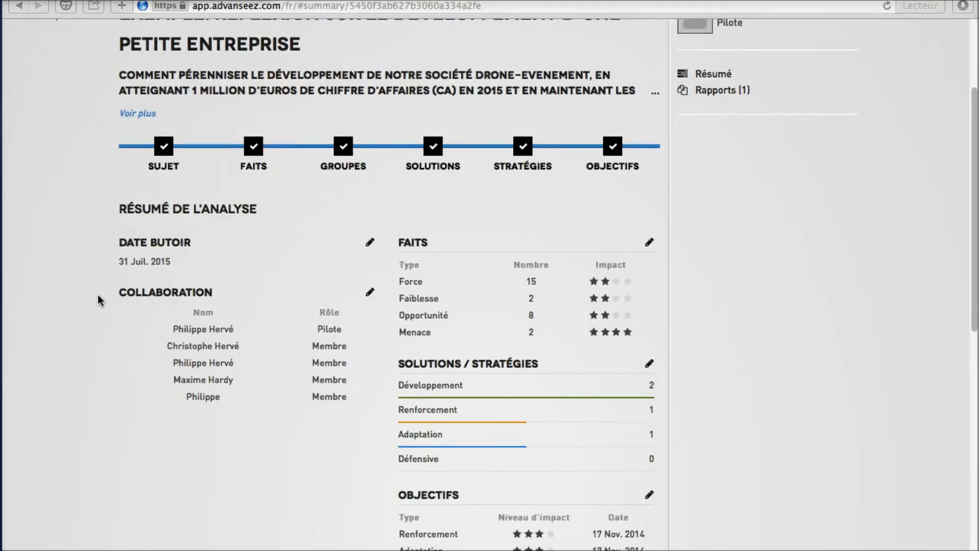
scroll(98, 295, "down", 3)
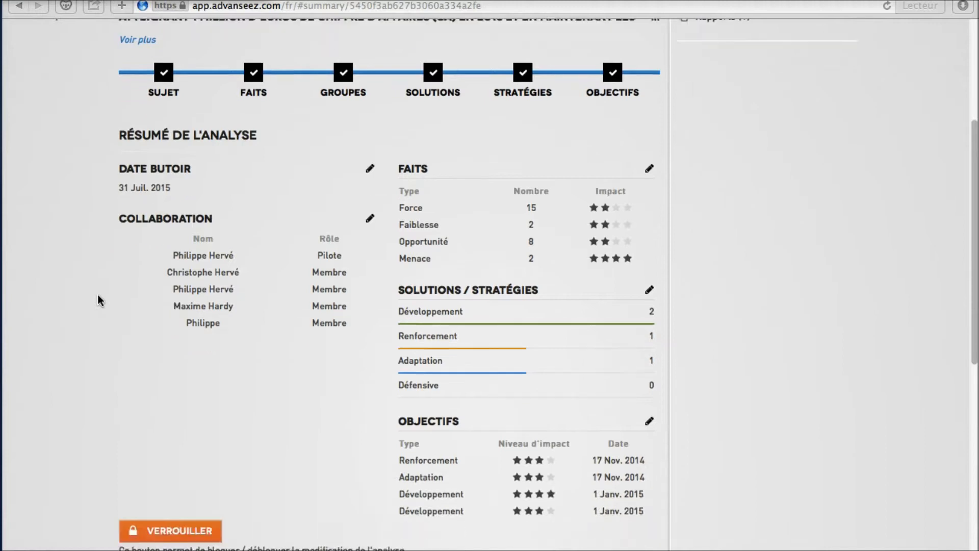
scroll(99, 300, "down", 1)
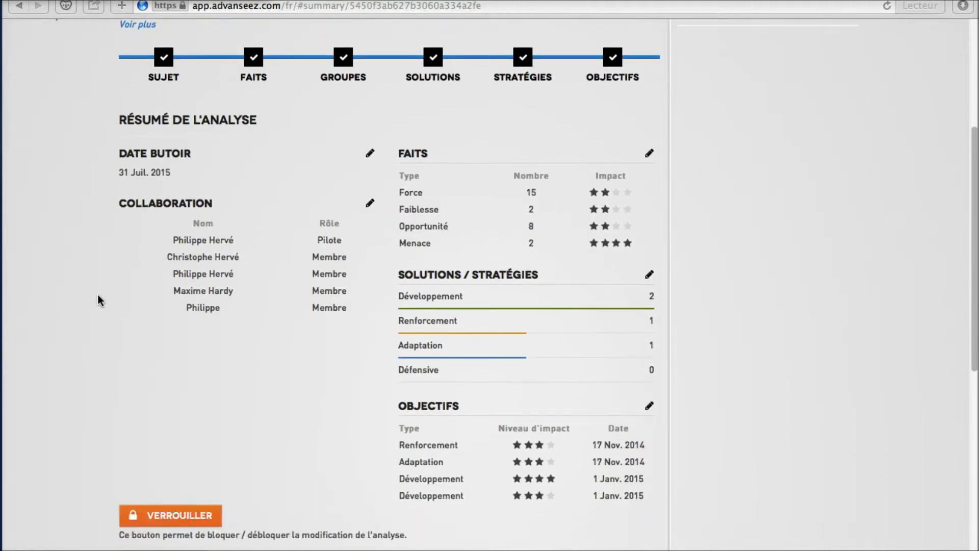
scroll(99, 300, "down", 1)
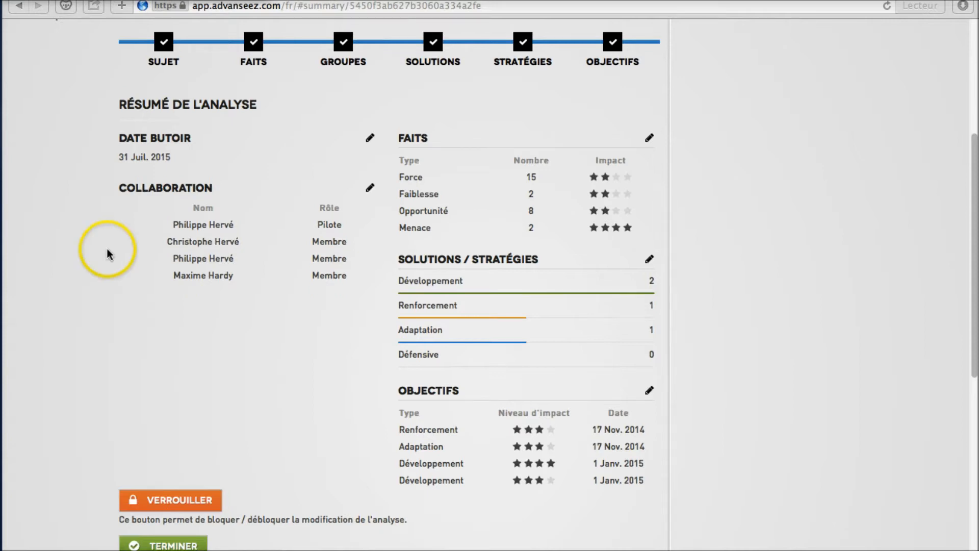
- Open the Sujet stage of the analysis and show the guidance for the Nom and But de la réflexion fields
left_click(162, 62)
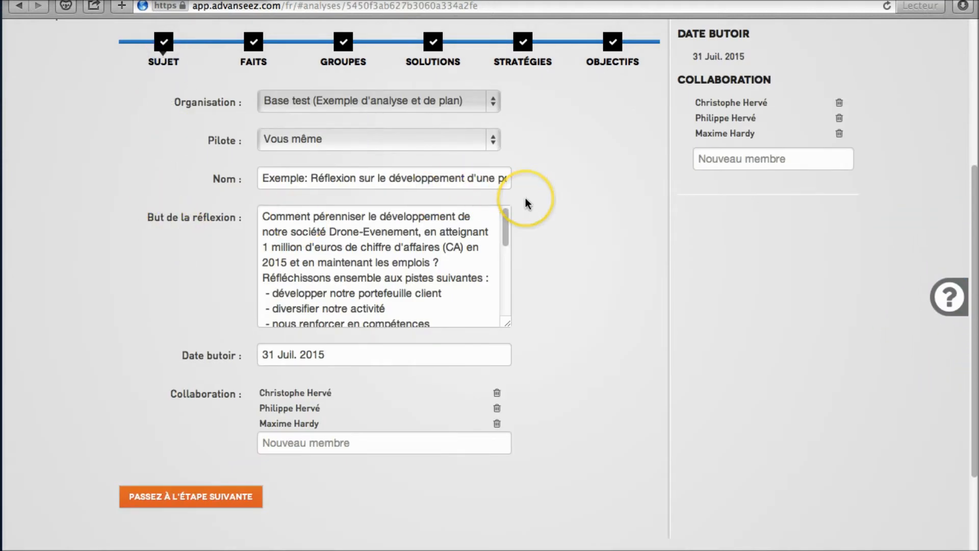
left_click(355, 180)
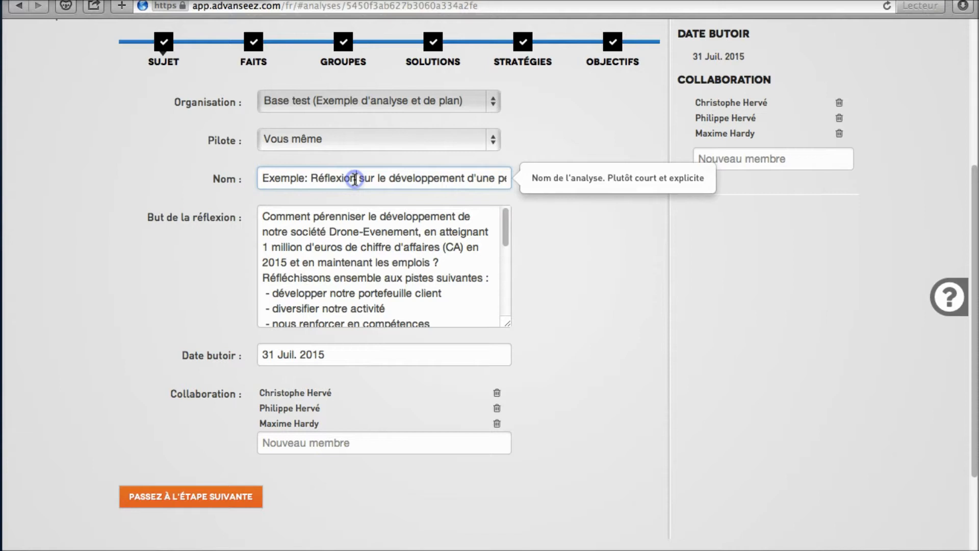
left_click(342, 235)
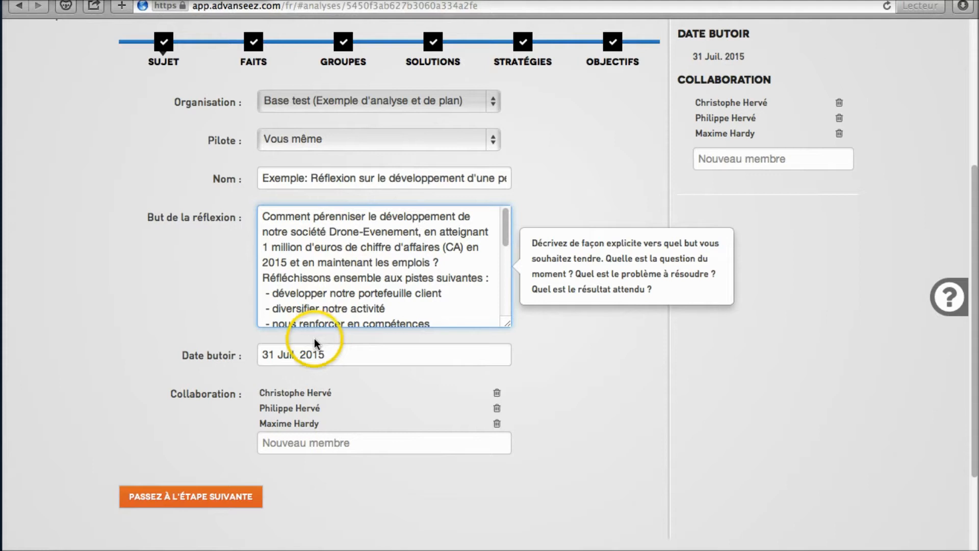
- Add the suggested person as a new collaboration member and proceed to the Faits stage
left_click(281, 443)
type("philippe")
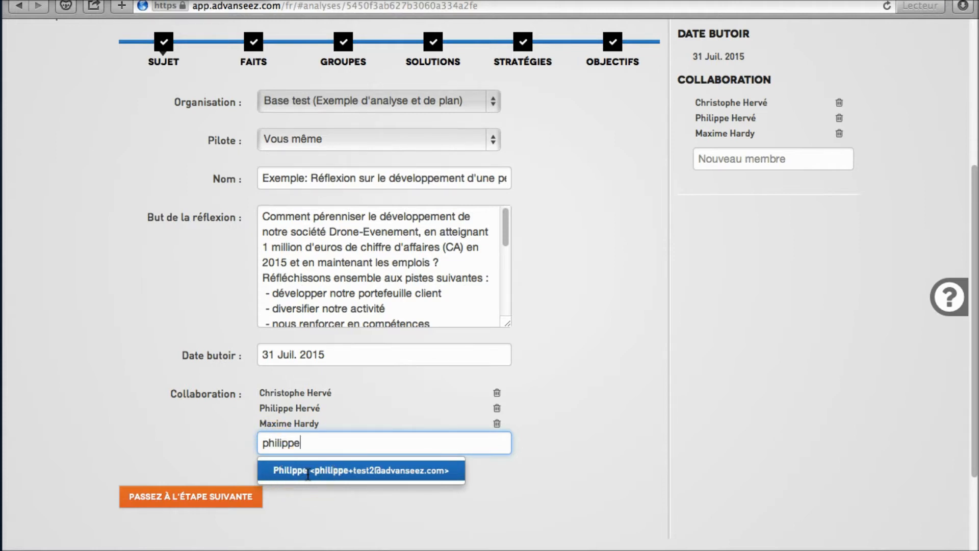
left_click(307, 471)
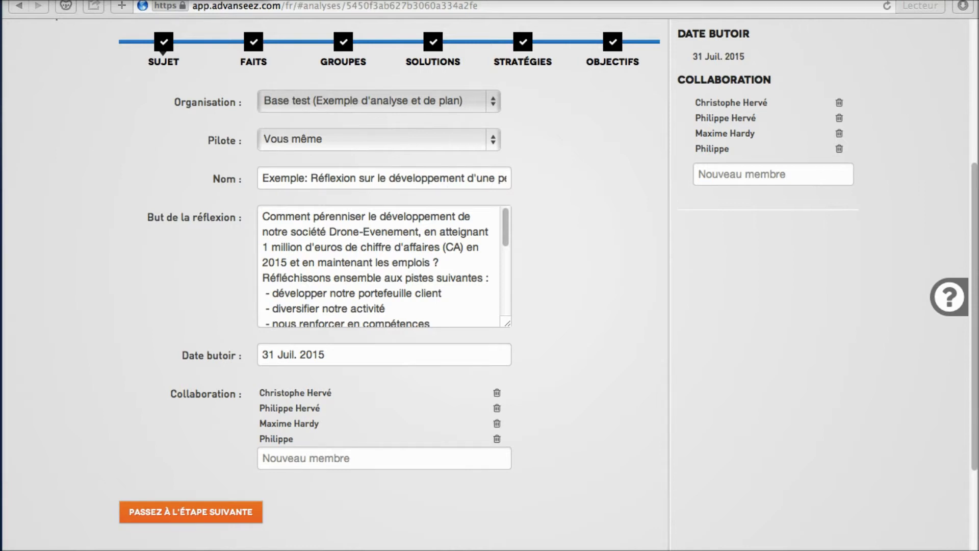
left_click(181, 512)
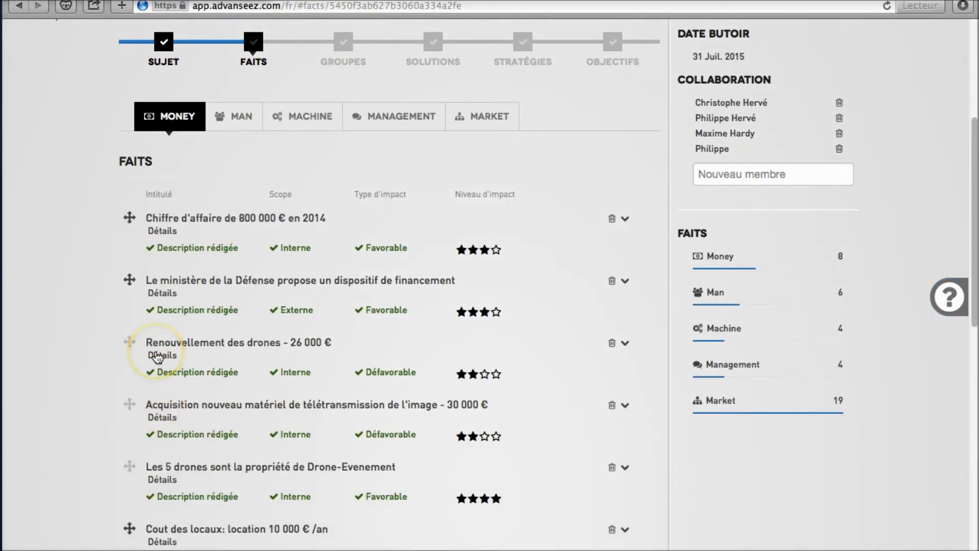
- Examine the details of the first two Money facts, on the 2014 turnover and the Ministry of Defence financing scheme
left_click(625, 219)
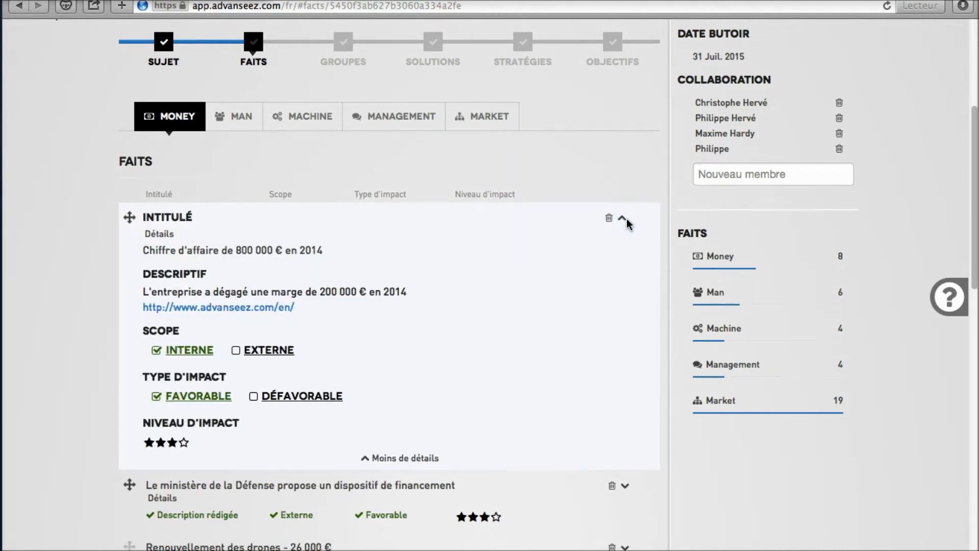
left_click(624, 219)
left_click(624, 220)
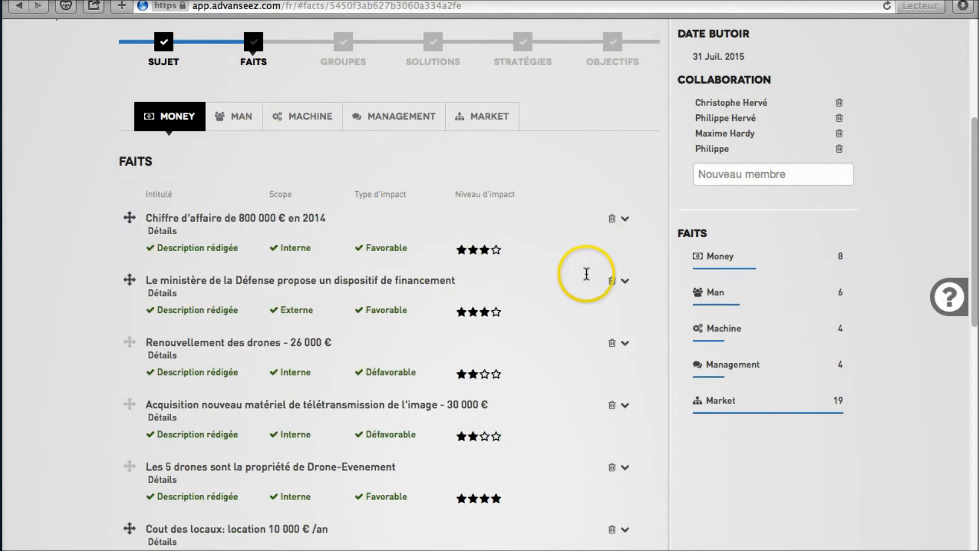
left_click(623, 281)
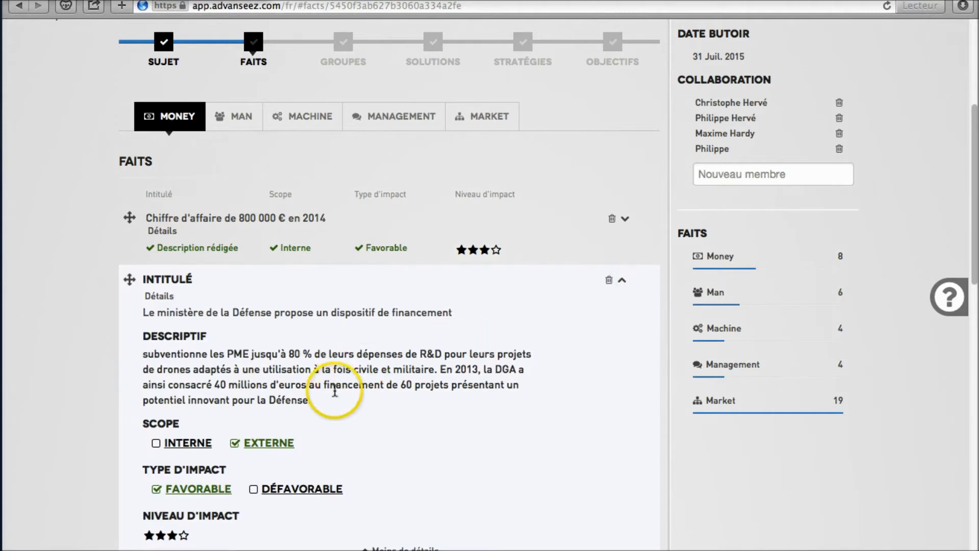
- Close the Ministry of Defence fact's details and view the Man, Machine, Management and Market facts
left_click(622, 280)
left_click(240, 118)
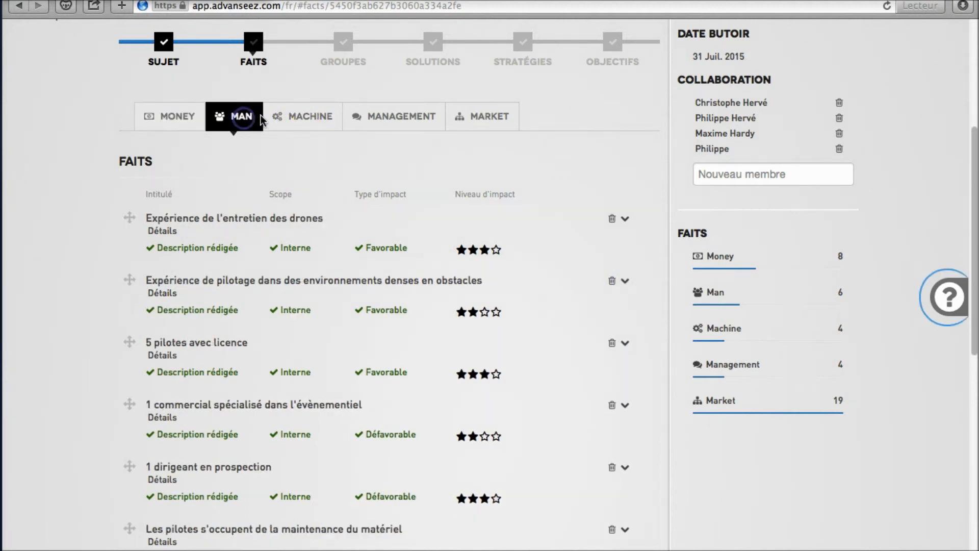
left_click(284, 116)
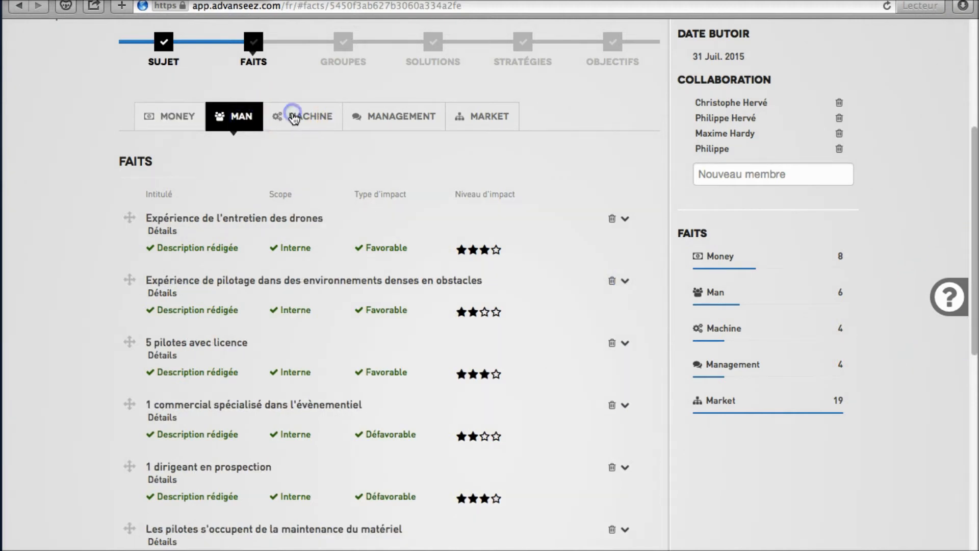
left_click(376, 117)
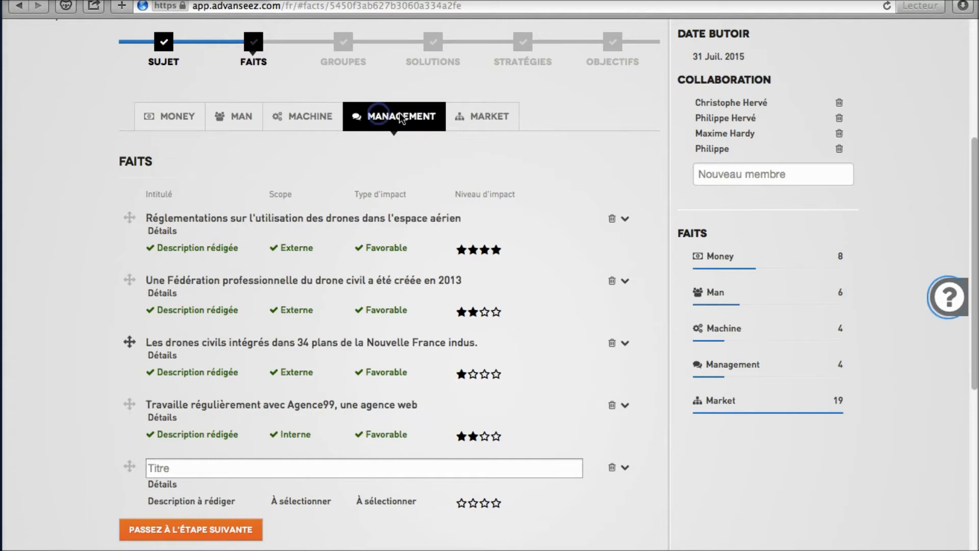
left_click(474, 118)
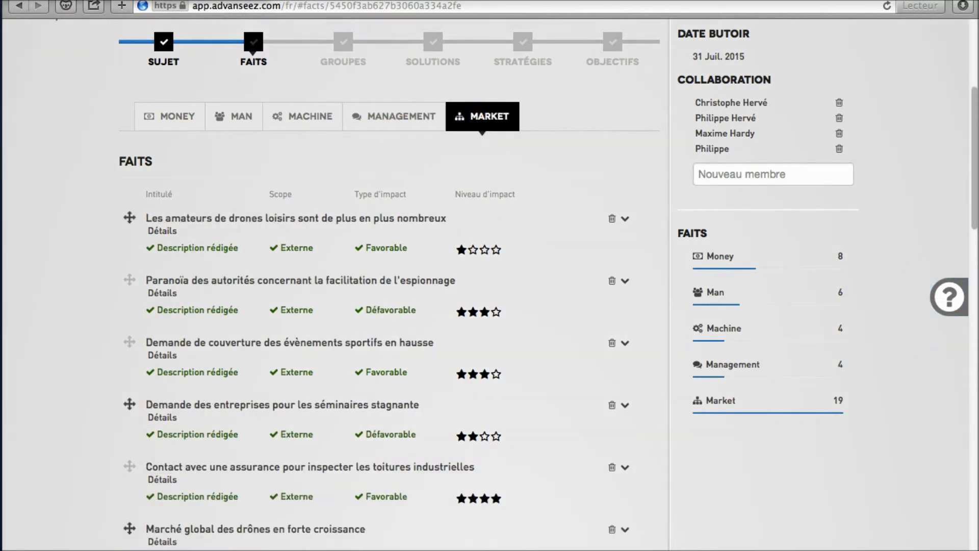
- Post the comment "Laisser un commentaire" below the Market facts
scroll(388, 332, "down", 20)
left_click(150, 354)
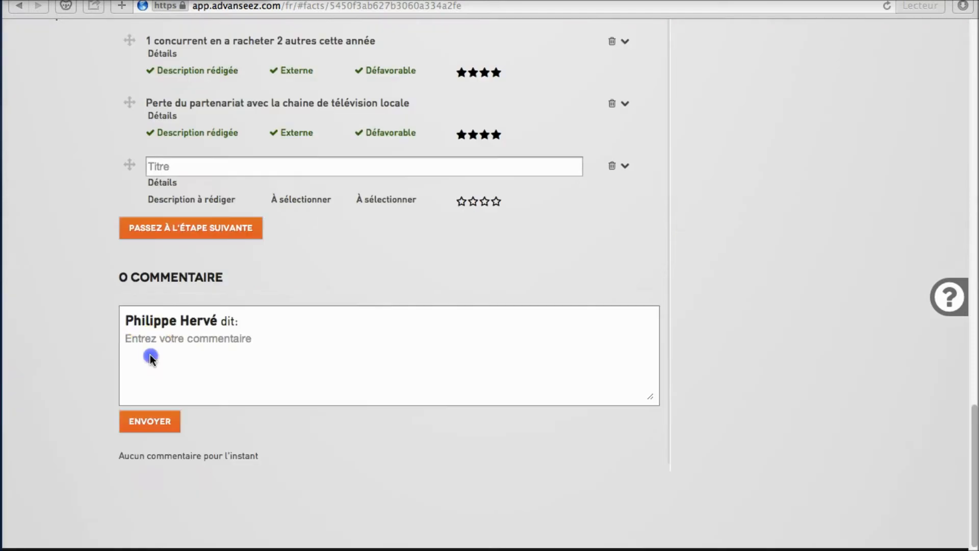
left_click(153, 345)
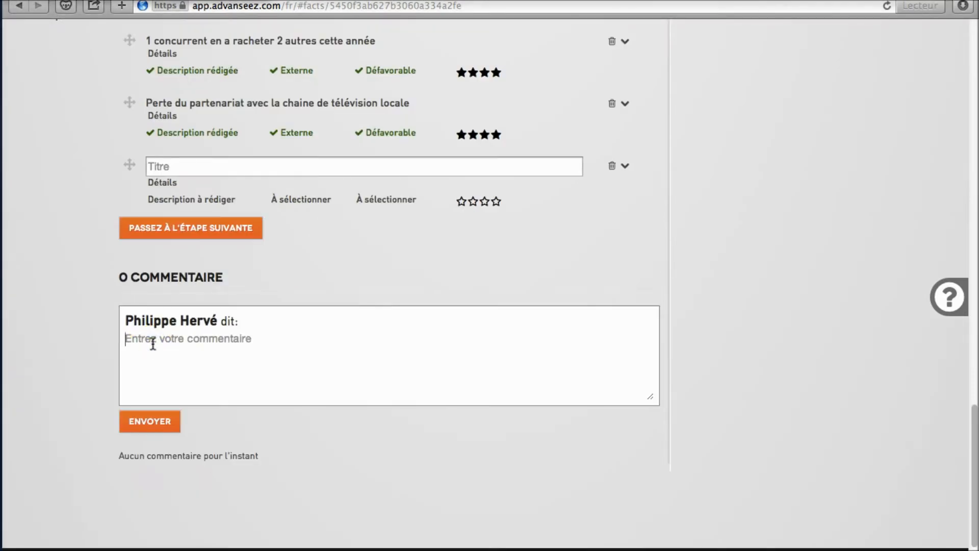
type("Laisser un commentaire")
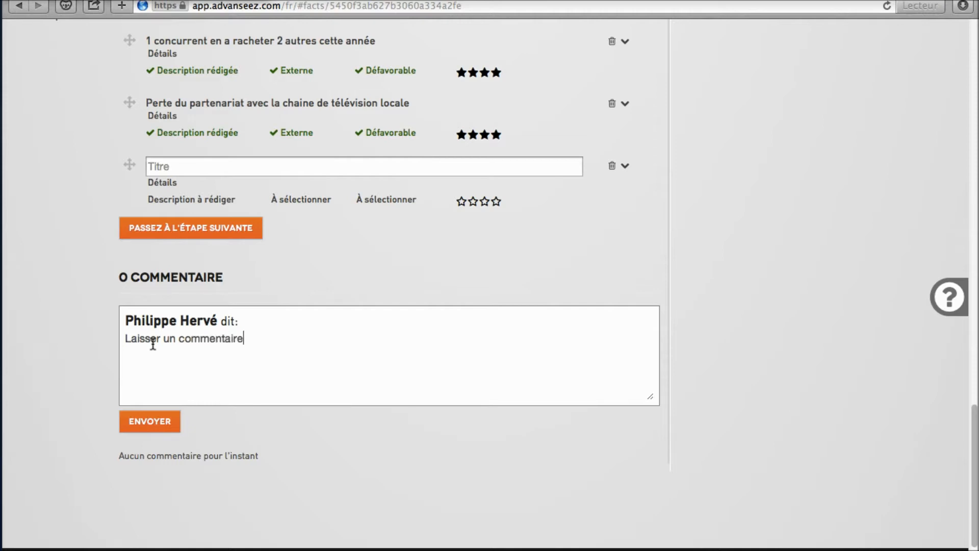
left_click(153, 422)
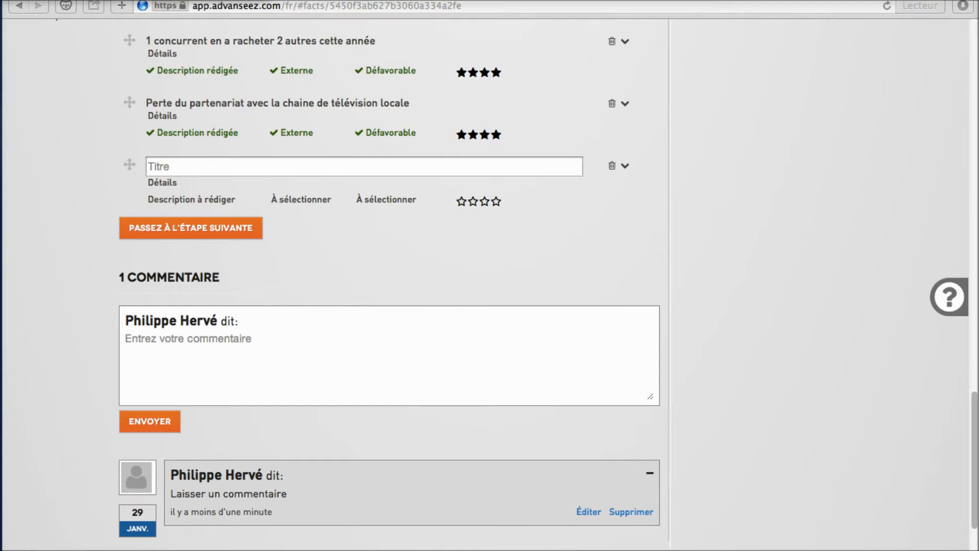
- Proceed to the Groupes stage and view the Force, Faiblesse, Opportunité and Menace groups, ending back on Force
left_click(86, 252)
left_click(170, 228)
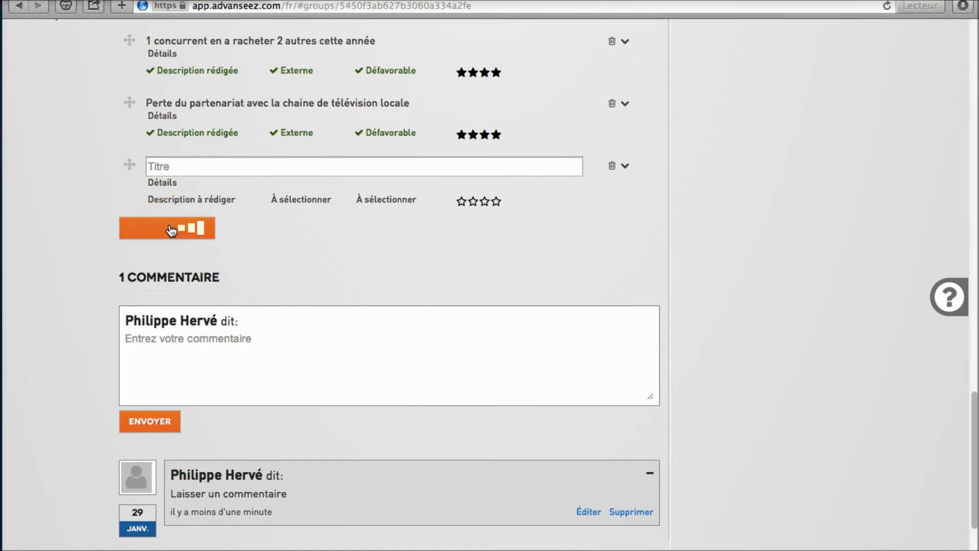
scroll(172, 231, "down", 1)
scroll(172, 231, "up", 3)
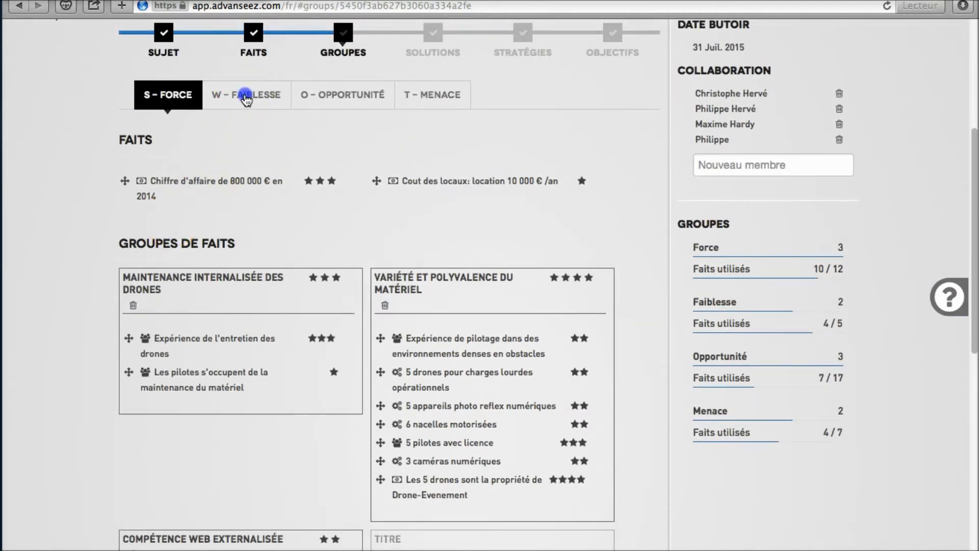
left_click(246, 98)
left_click(339, 95)
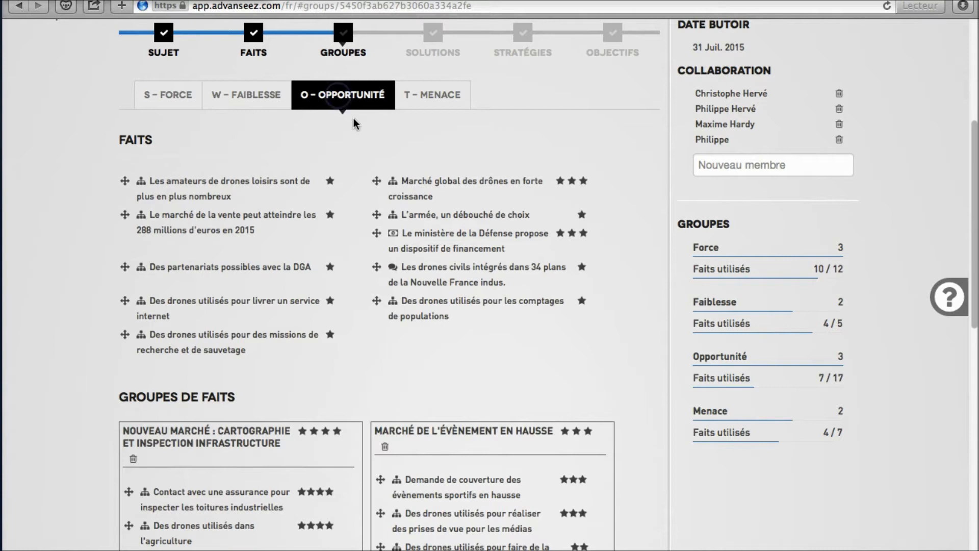
left_click(434, 98)
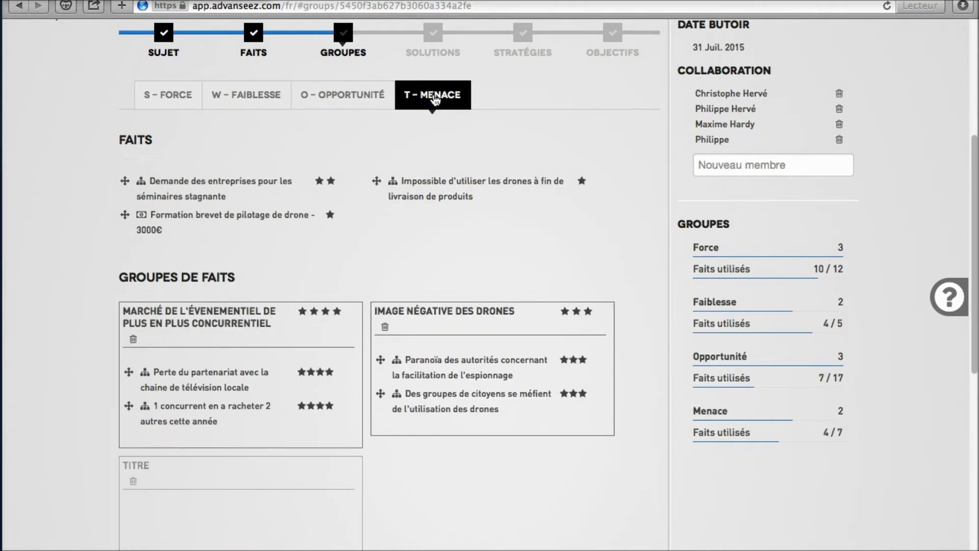
left_click(176, 97)
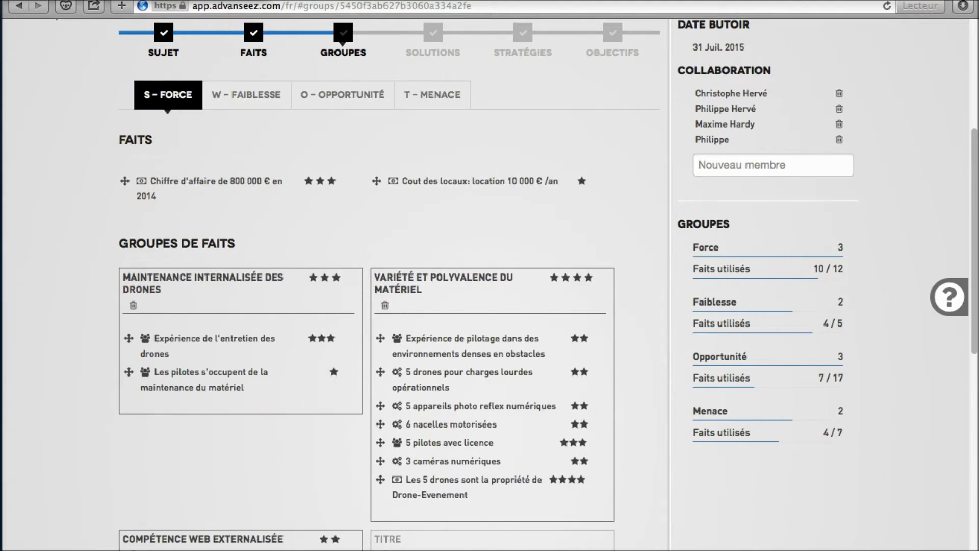
- Create a new Force group from the fact "Chiffre d'affaire de 800 000 € en 2014" and name it "Groupe test"
scroll(121, 99, "down", 2)
left_click_drag(126, 77, 392, 502)
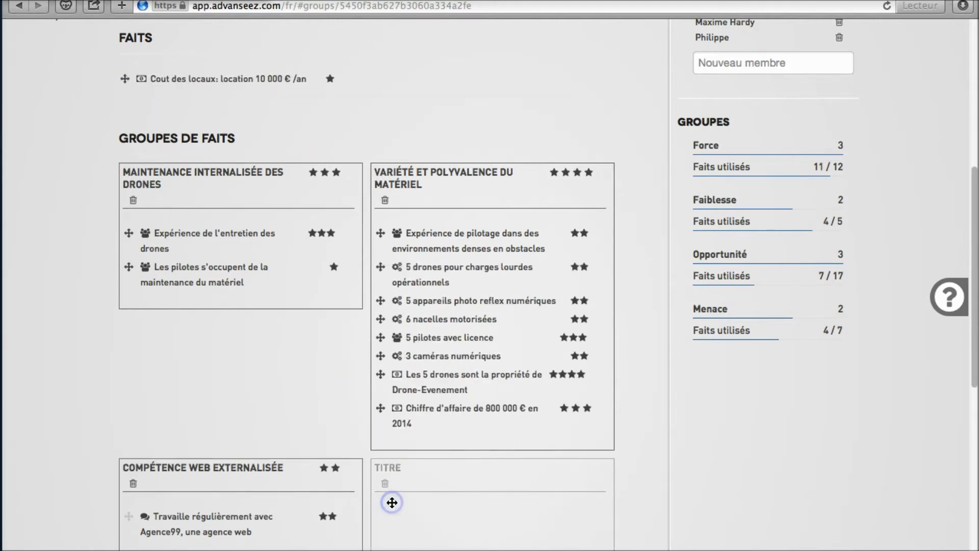
left_click_drag(387, 411, 393, 487)
left_click(392, 452)
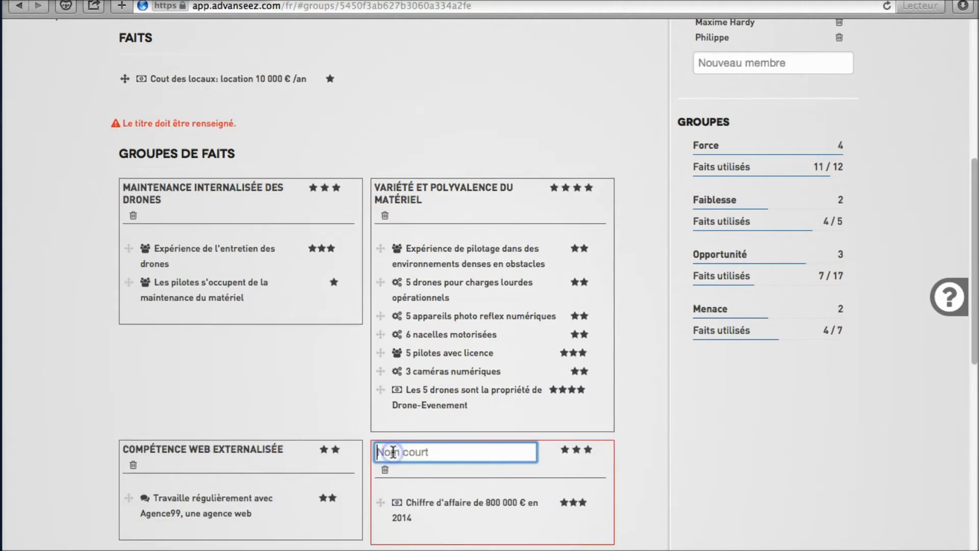
type("Groupe test")
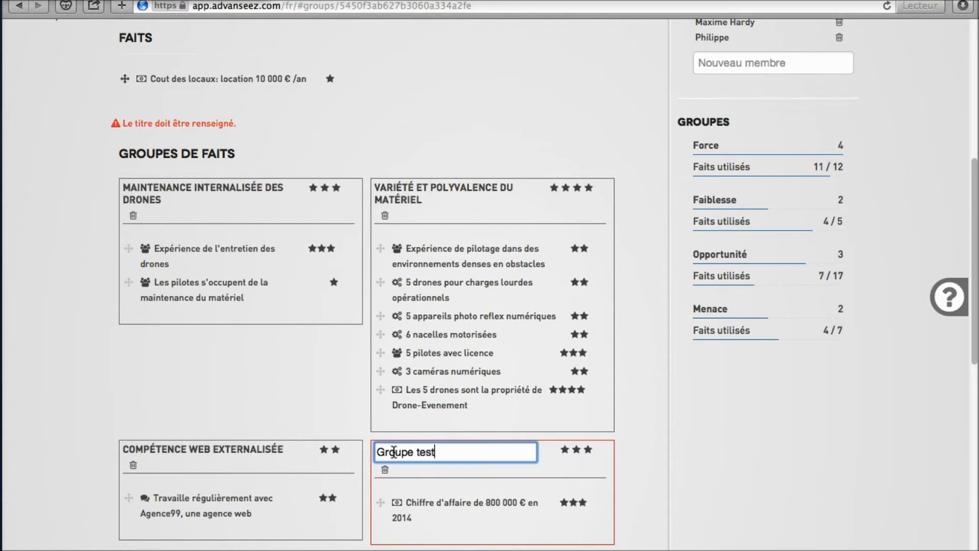
left_click(323, 408)
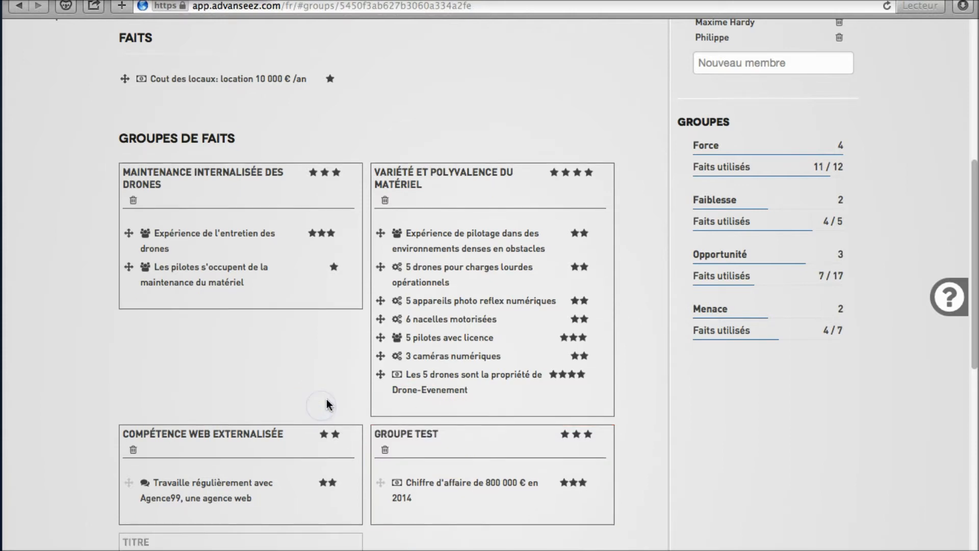
- Delete the group "Groupe test" from the Force groups
left_click(278, 348)
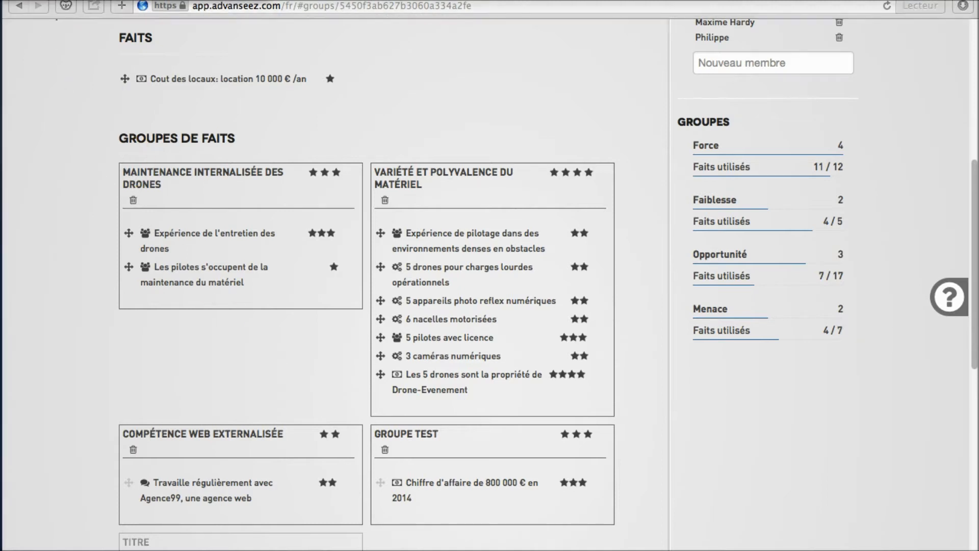
left_click(320, 343)
left_click(385, 450)
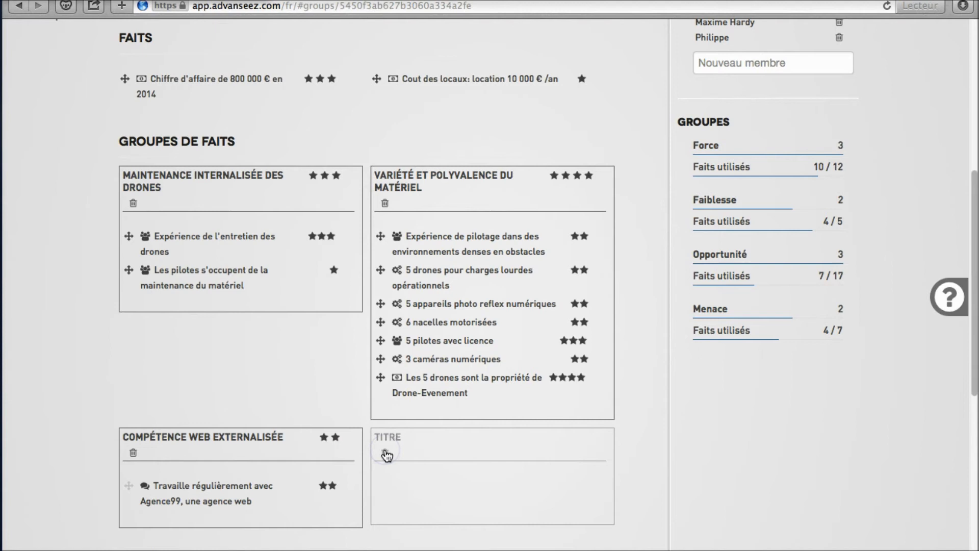
- Review the Force, Faiblesse, Opportunité and Menace groups again and proceed to the Solutions stage
scroll(109, 249, "down", 1)
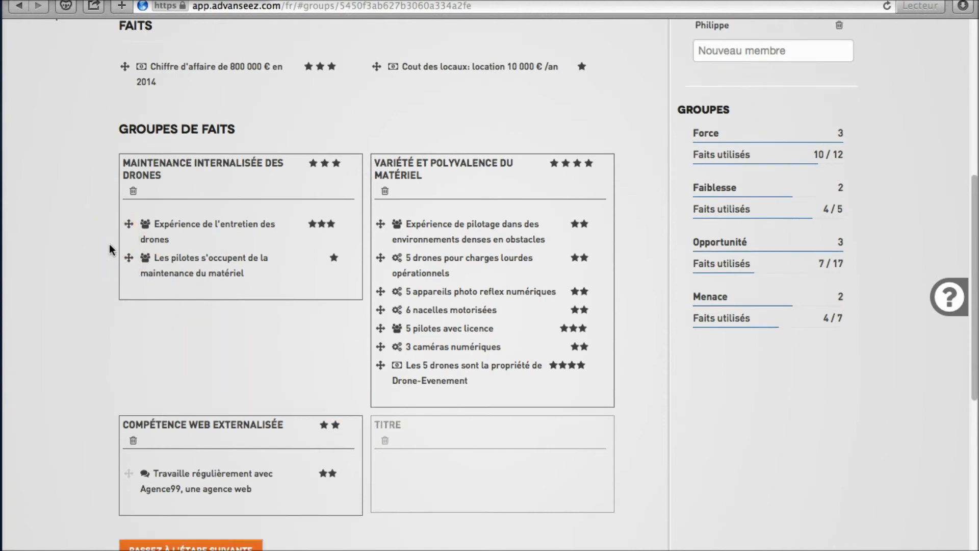
scroll(109, 249, "up", 2)
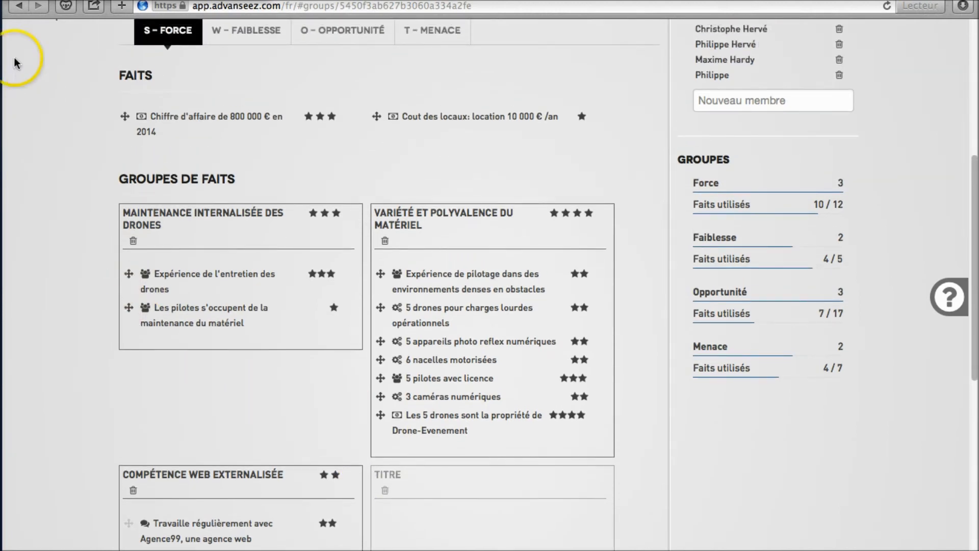
scroll(27, 84, "up", 1)
left_click(229, 47)
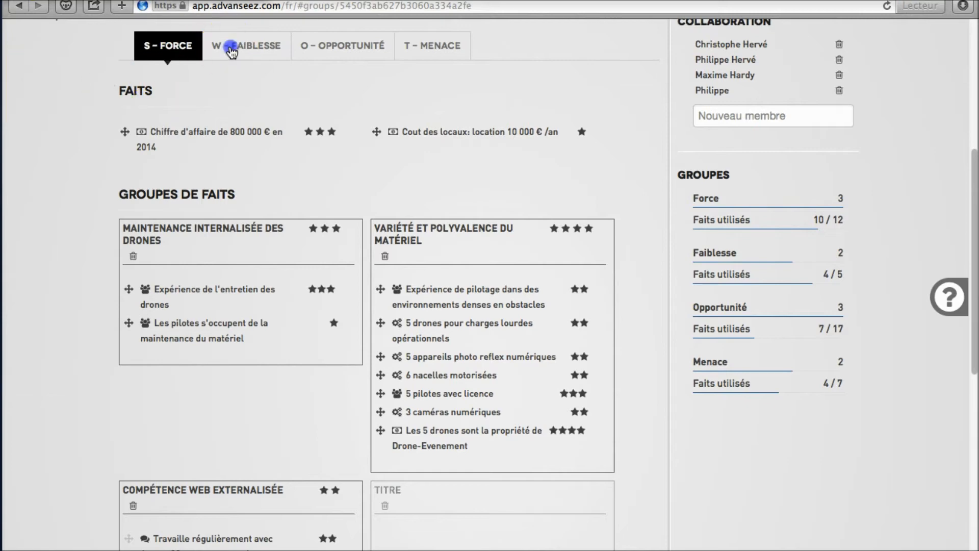
left_click(322, 45)
left_click(427, 44)
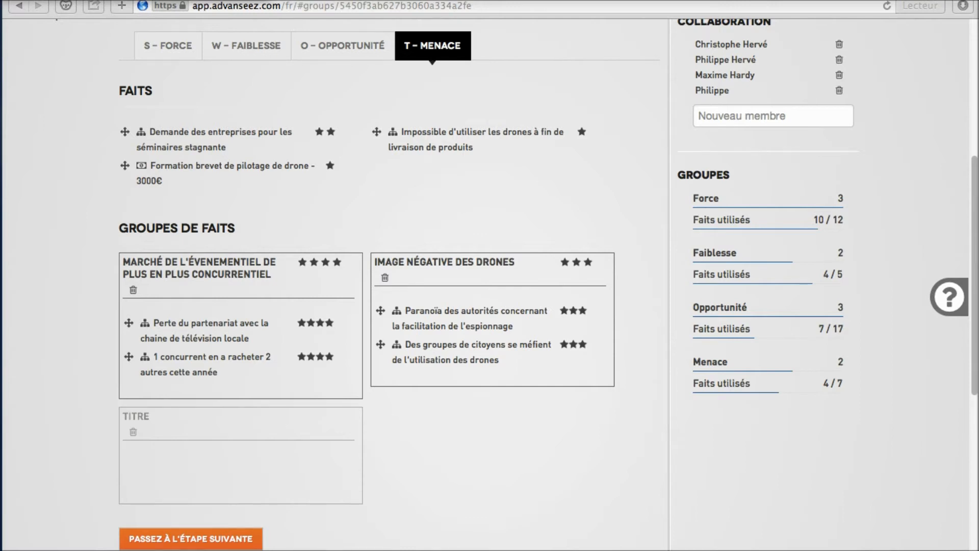
left_click(181, 540)
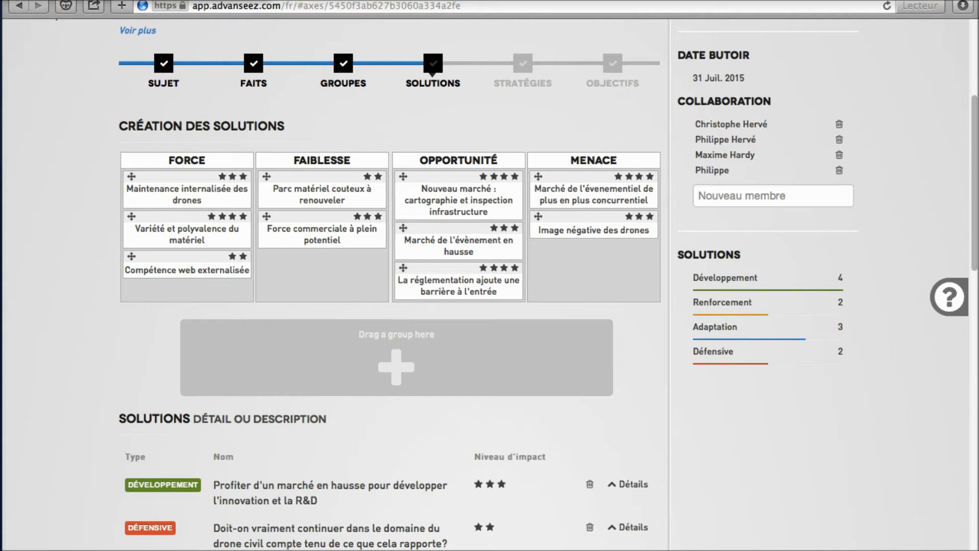
- Create a solution by combining the Menace group "Marché de l'évenementiel de plus en plus concurrentiel" with the Faiblesse group "Parc matériel couteux à renouveler"
scroll(268, 335, "down", 1)
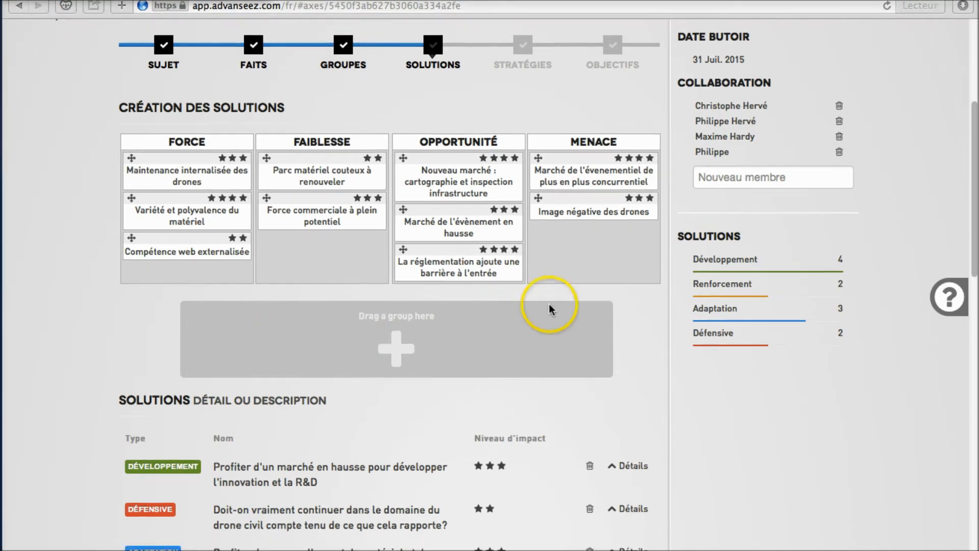
left_click(636, 308)
left_click_drag(538, 161, 453, 324)
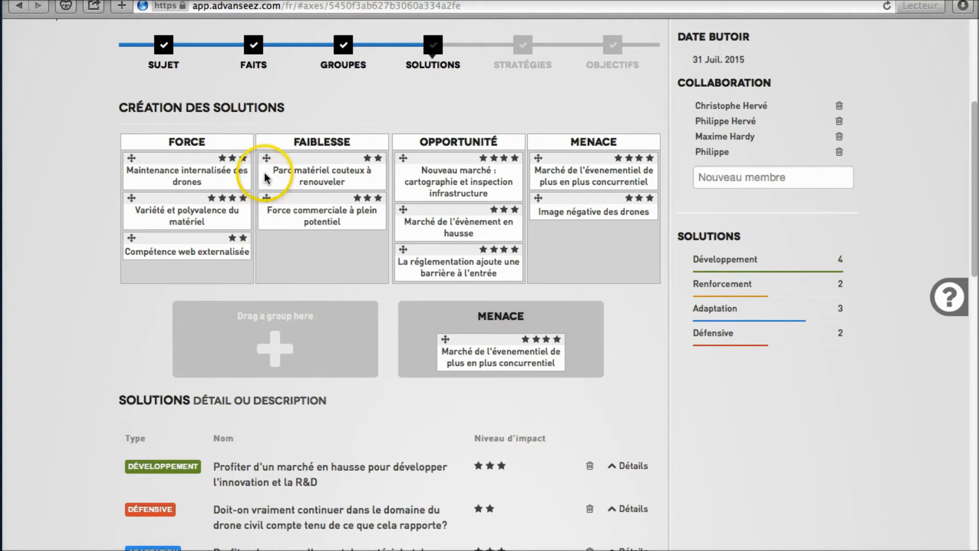
left_click_drag(267, 160, 232, 323)
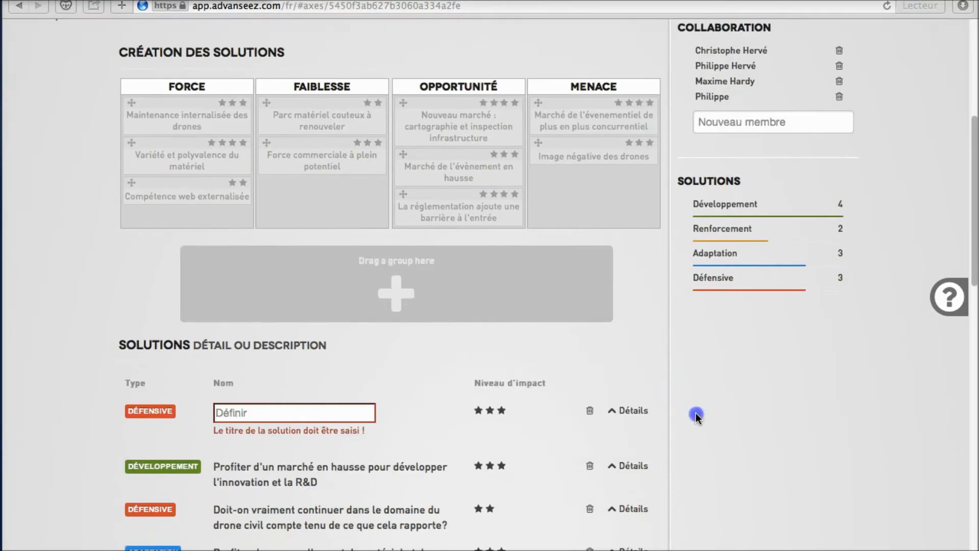
- Expand the untitled Défensive solution, show the facts behind its Faiblesse and Menace groups, and delete the solution
left_click(697, 415)
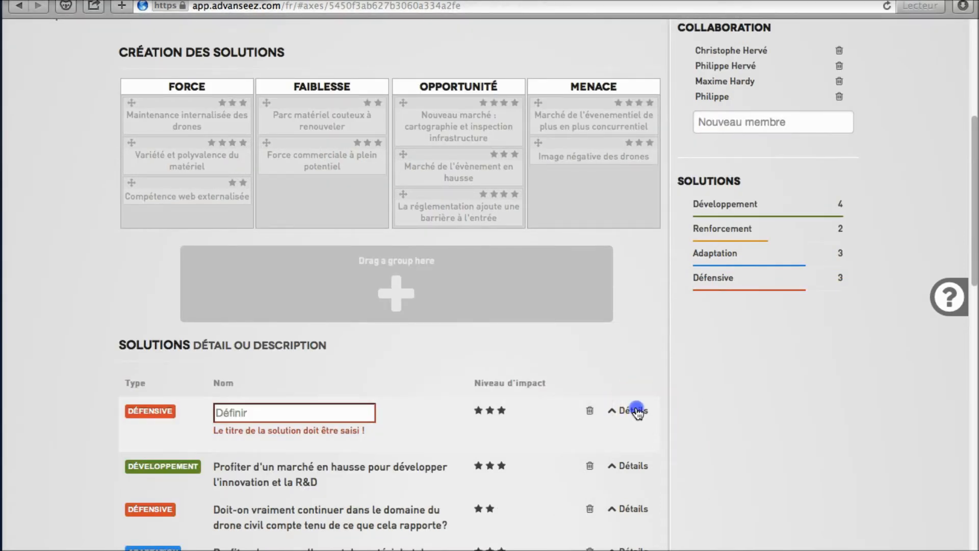
left_click(635, 411)
left_click(696, 423)
scroll(695, 418, "down", 5)
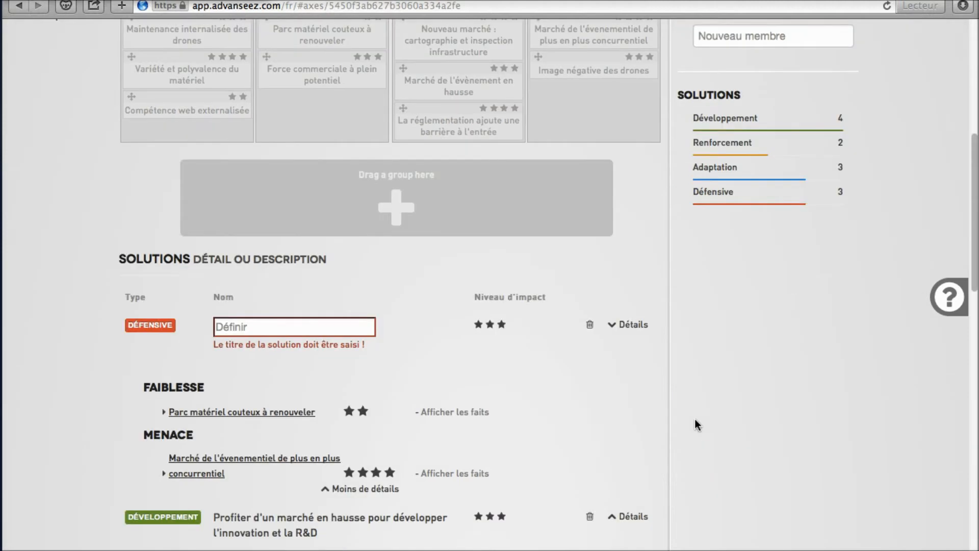
left_click(474, 274)
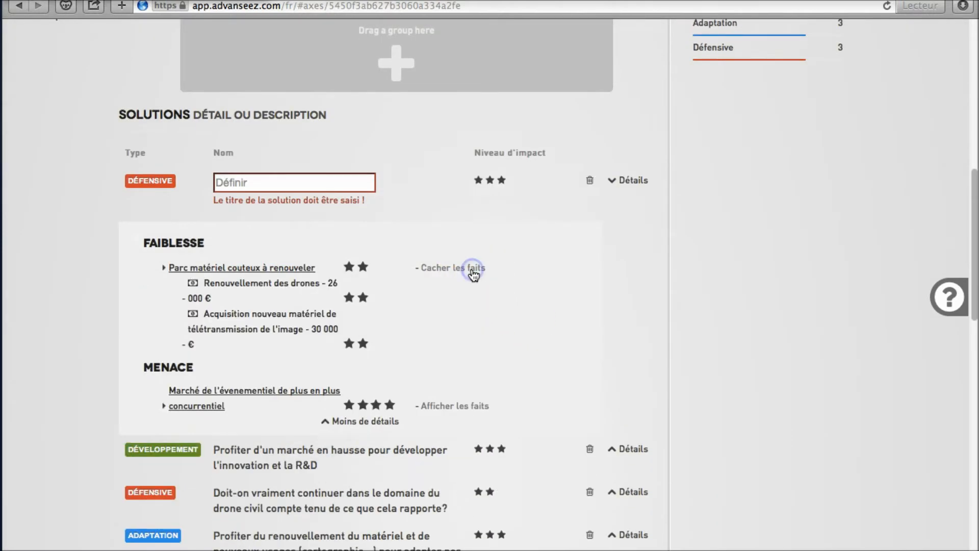
scroll(474, 278, "down", 2)
left_click(471, 303)
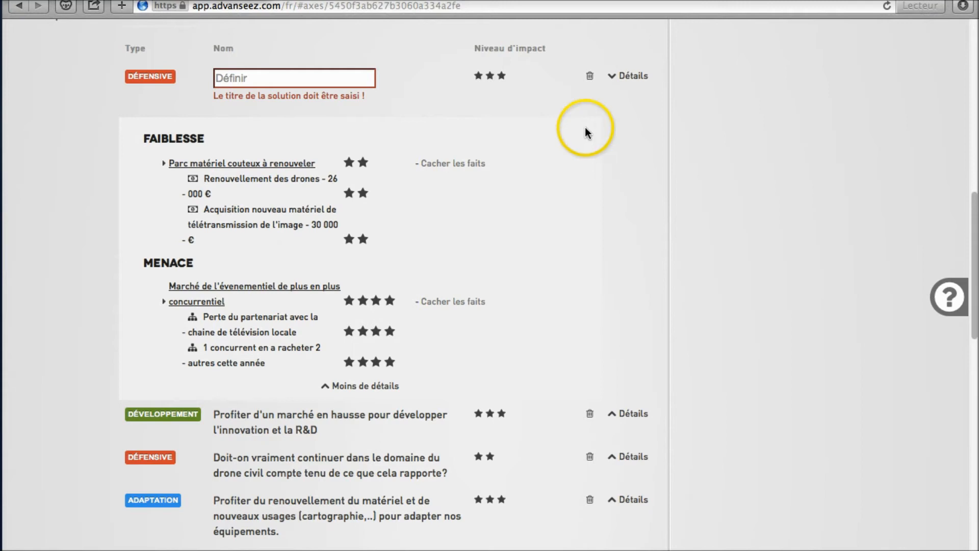
left_click(589, 77)
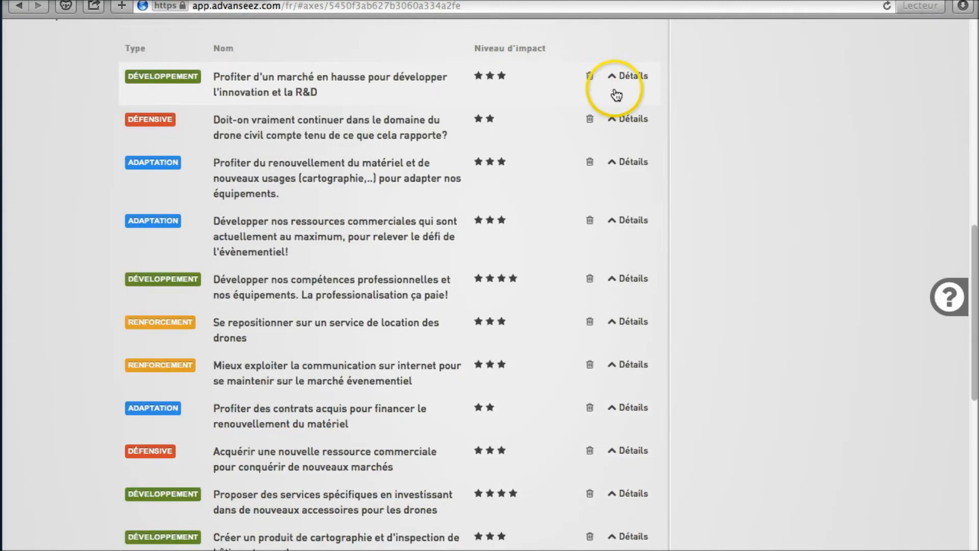
- Check the groups behind the first three solutions in the list by showing and collapsing each one's details
left_click(627, 77)
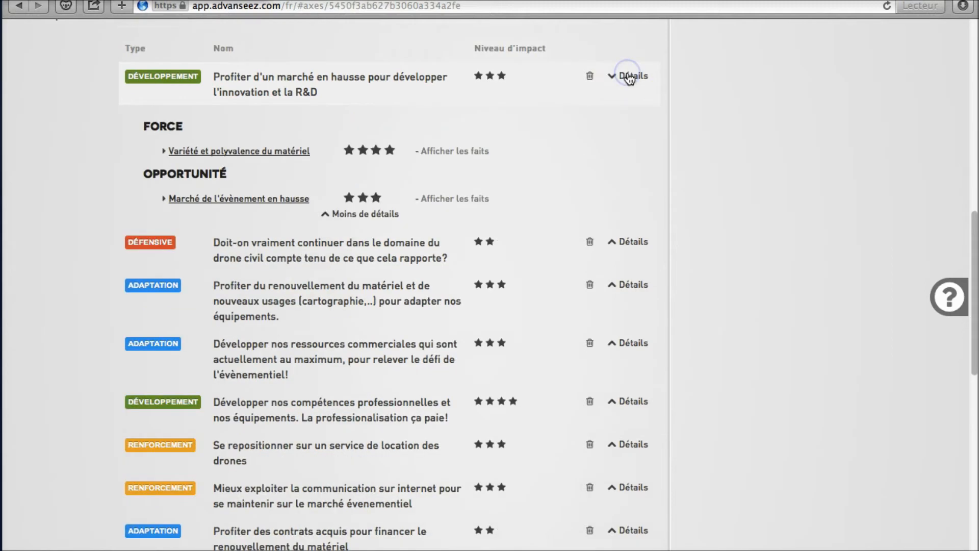
left_click(630, 77)
left_click(633, 123)
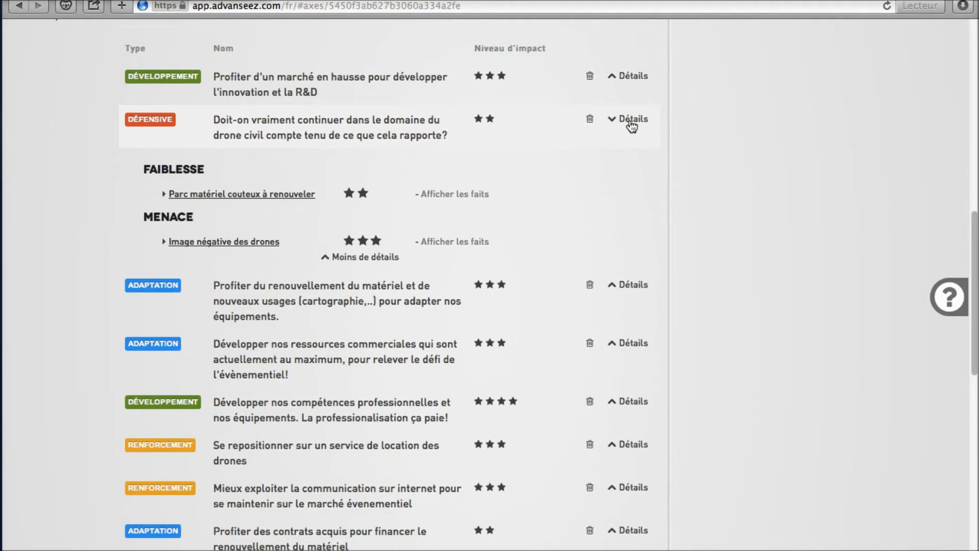
left_click(633, 126)
left_click(628, 164)
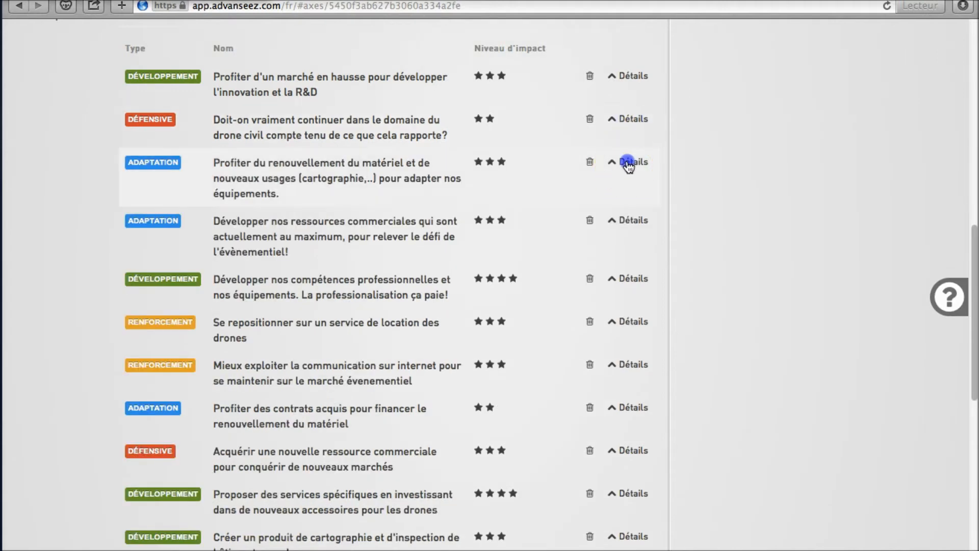
left_click(629, 163)
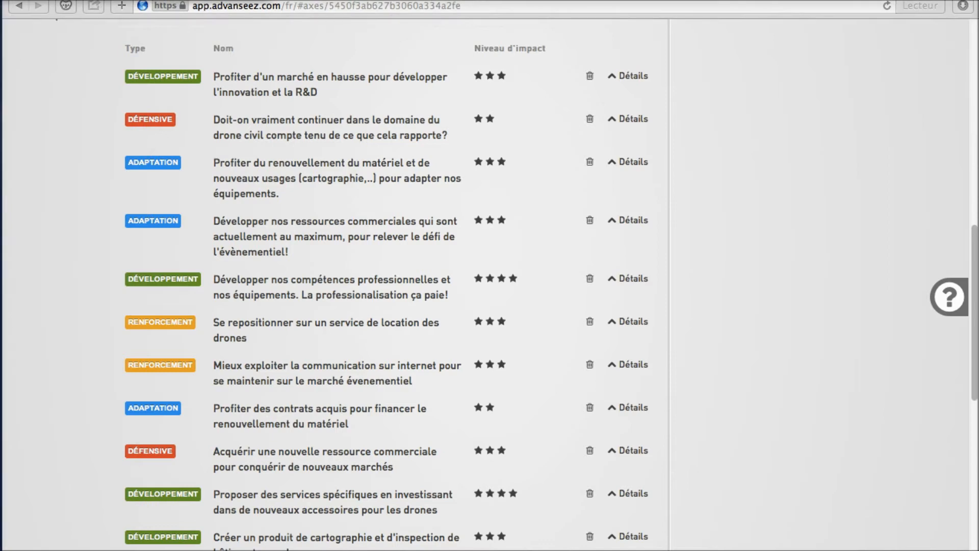
- Proceed to the Stratégies stage and review the solutions in the Développement, Adaptation, Défensive and Renforcement strategy tables
scroll(88, 306, "down", 5)
left_click(88, 305)
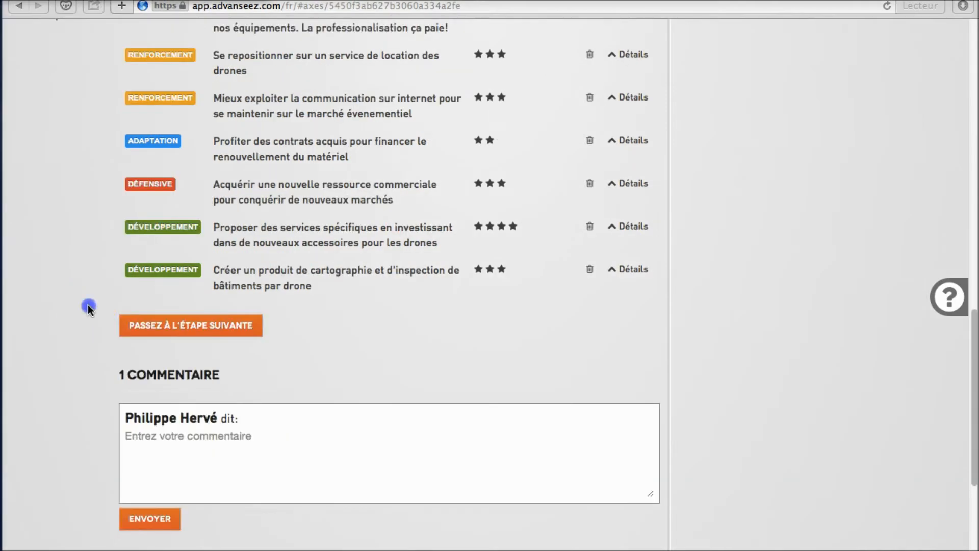
left_click(176, 325)
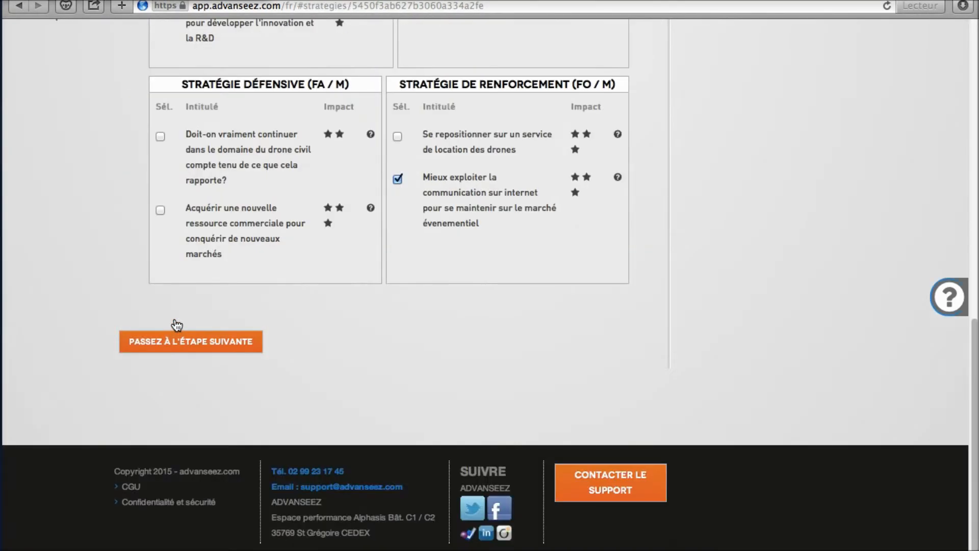
left_click(134, 292)
scroll(133, 292, "up", 5)
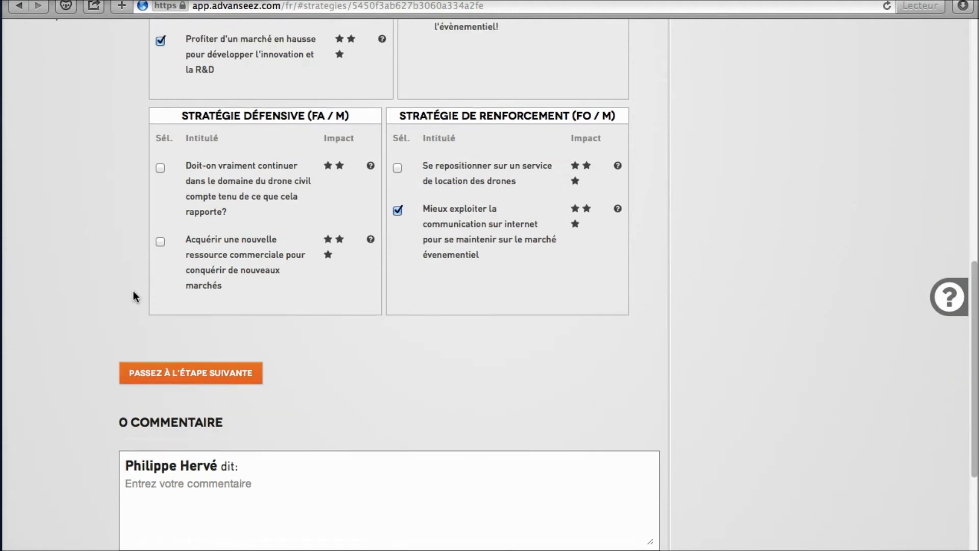
scroll(133, 291, "up", 2)
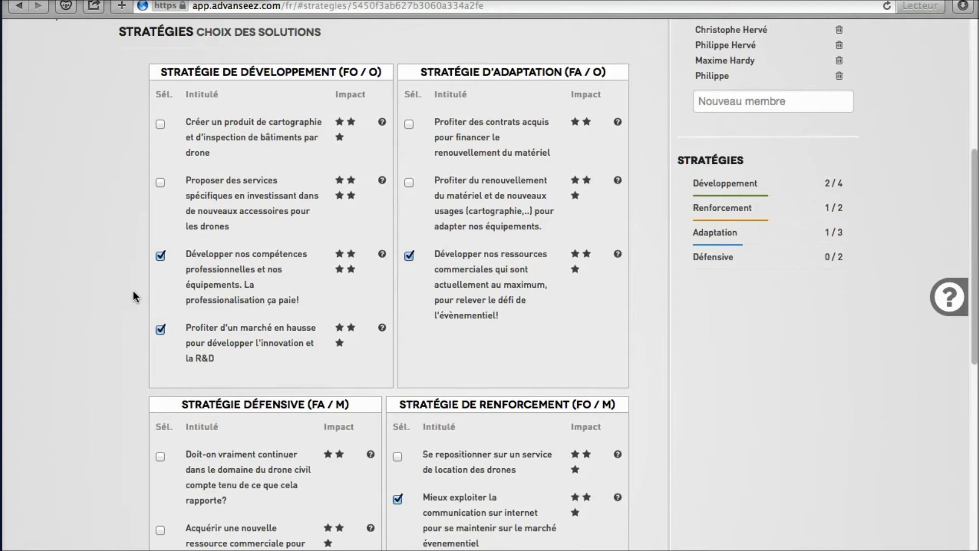
- Show the facts behind the Force and Opportunité groups of "Développer nos compétences professionnelles et nos équipements", and close the solution's information
left_click(381, 254)
left_click(210, 393)
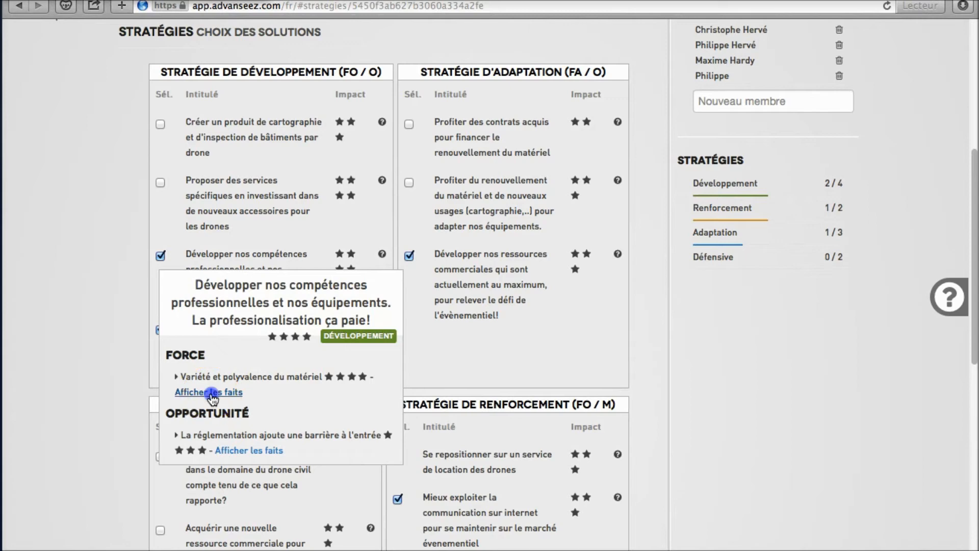
scroll(222, 415, "down", 5)
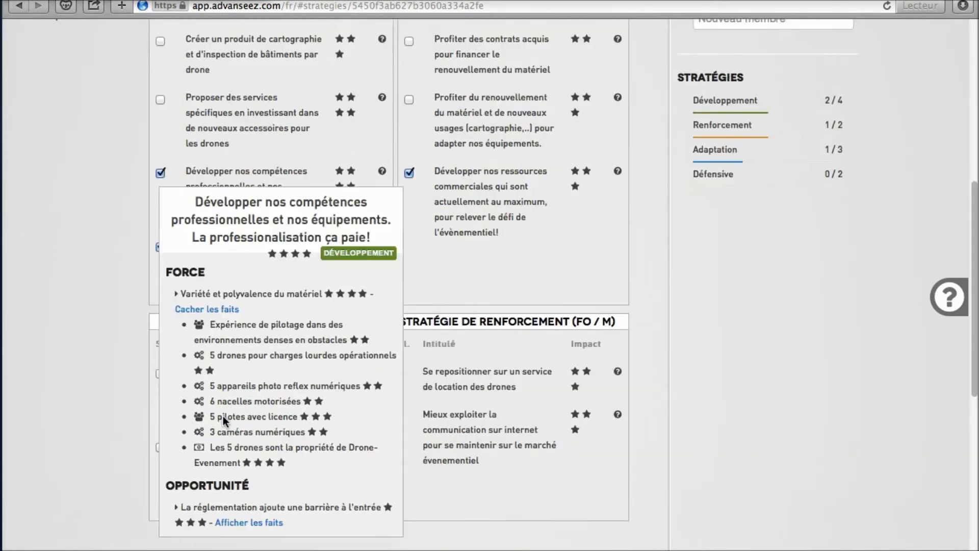
left_click(252, 399)
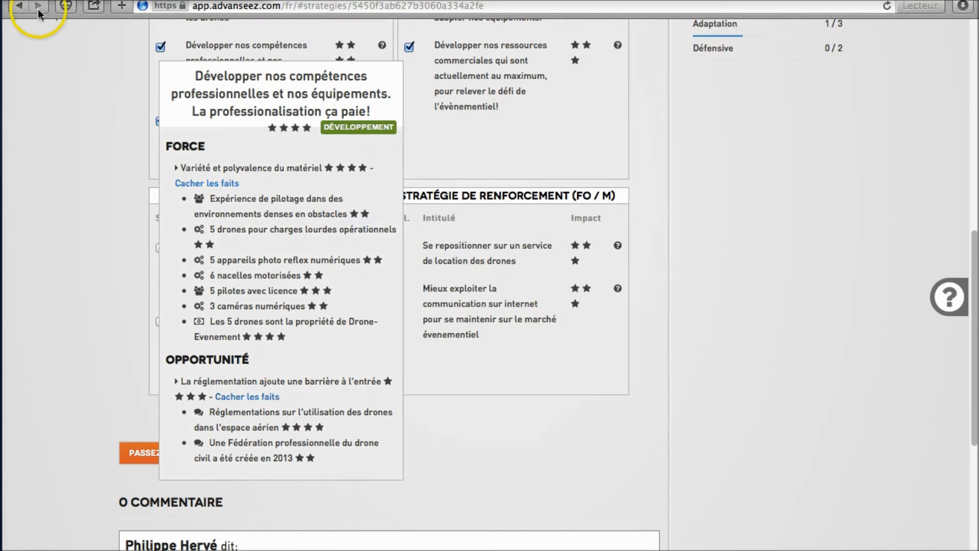
left_click(107, 437)
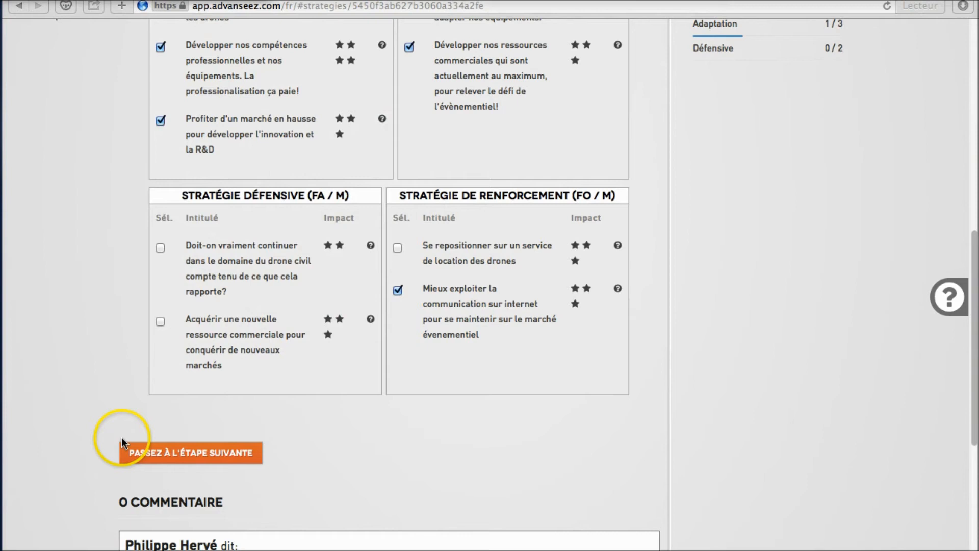
- Proceed to the Objectifs stage and expand the details of the first Développement objective, "Développer nos compétences professionnelles et nos équipements"
left_click(167, 455)
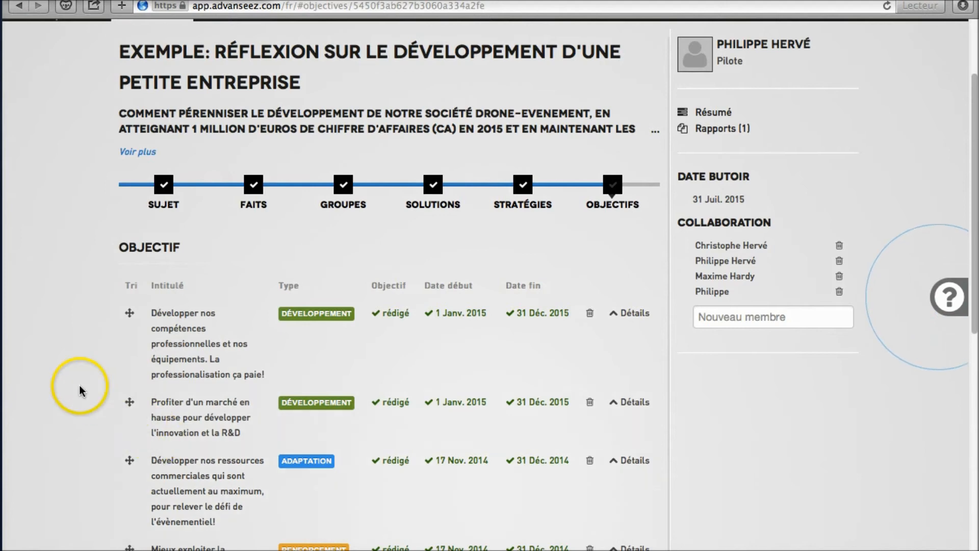
scroll(68, 383, "down", 5)
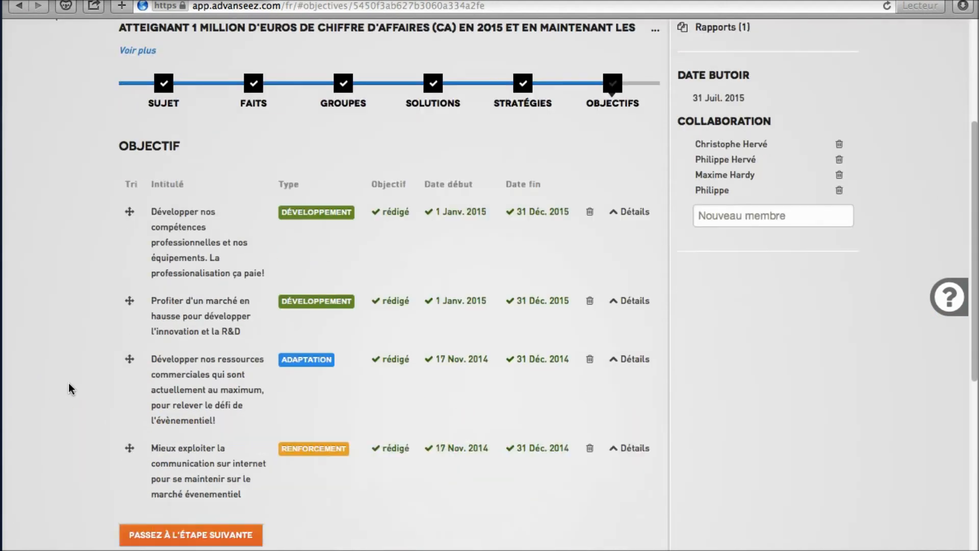
left_click(631, 185)
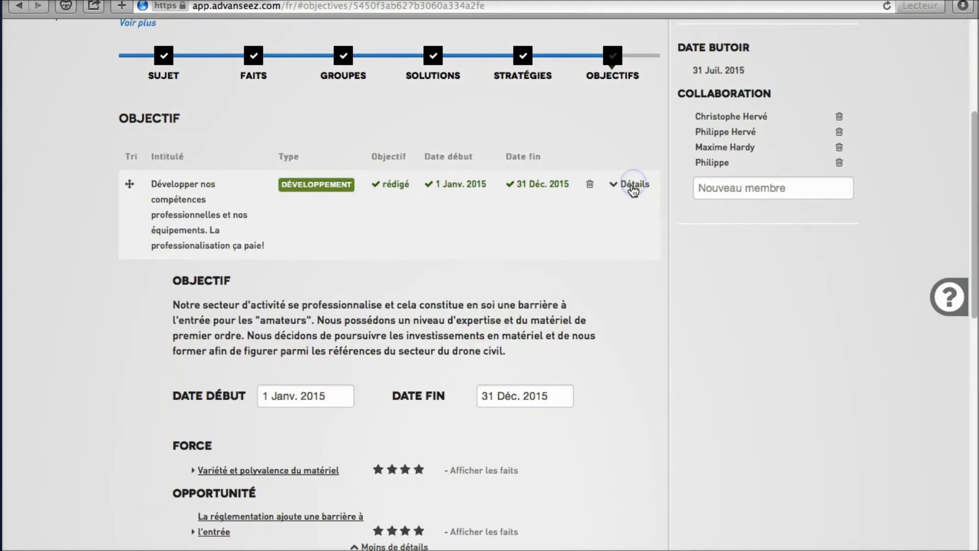
- Open the expanded objective's description for editing, leave the editor and collapse the objective's details
left_click(473, 306)
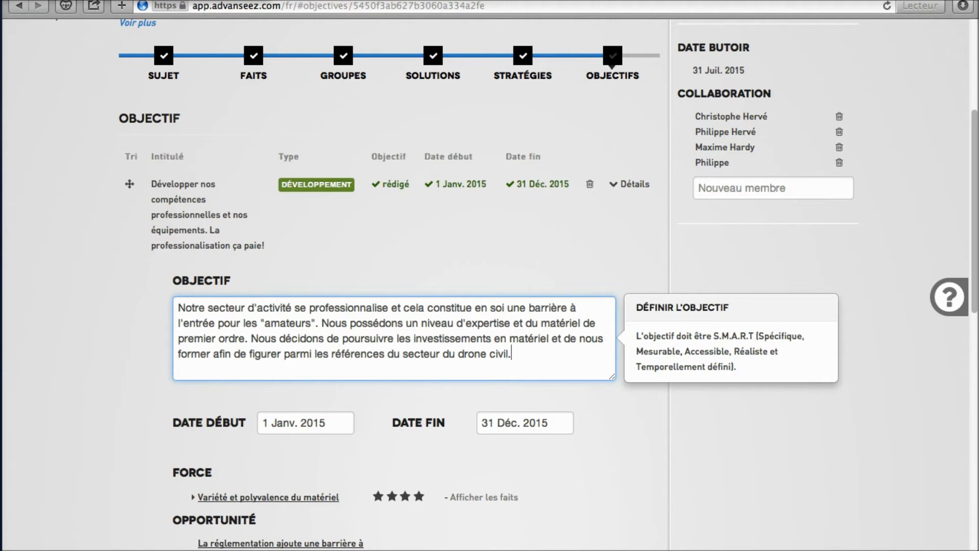
key("Return")
scroll(515, 197, "down", 1)
left_click(623, 199)
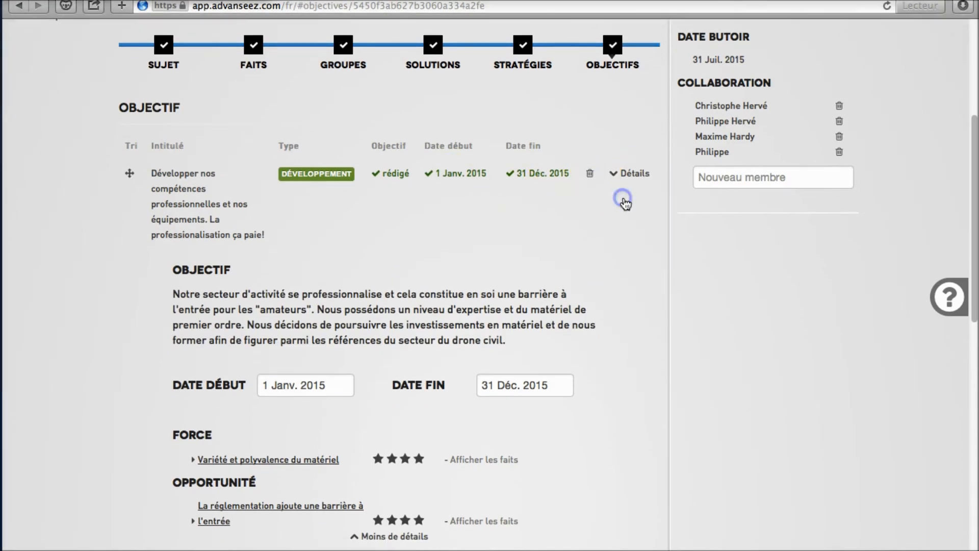
left_click(634, 175)
- Proceed to the analysis summary, review it and open the analysis's reports
left_click(214, 497)
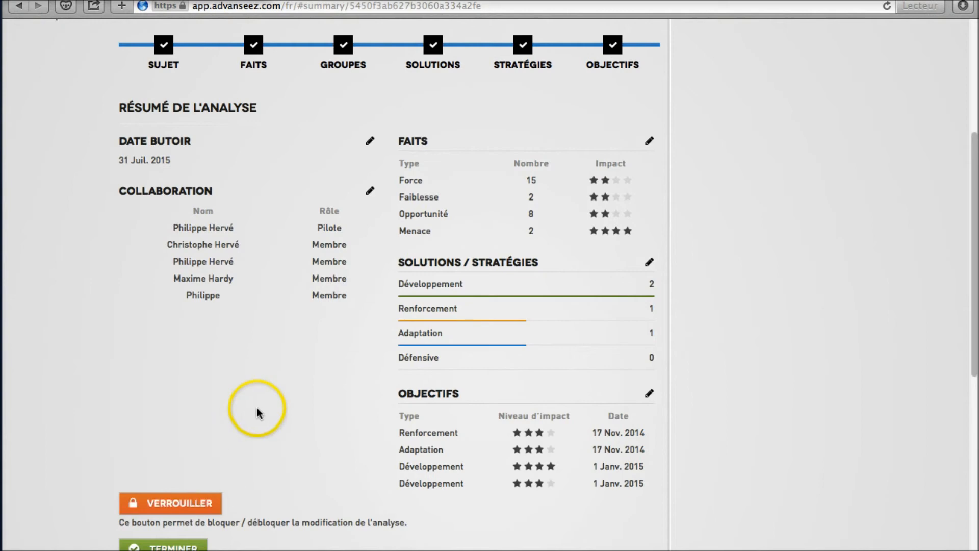
scroll(256, 407, "down", 1)
scroll(256, 408, "up", 3)
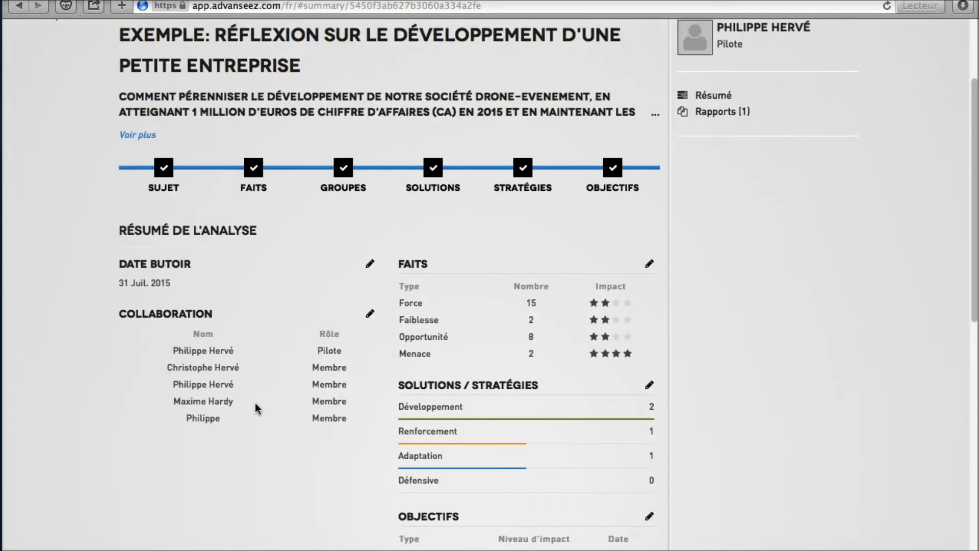
scroll(256, 407, "up", 1)
left_click(719, 142)
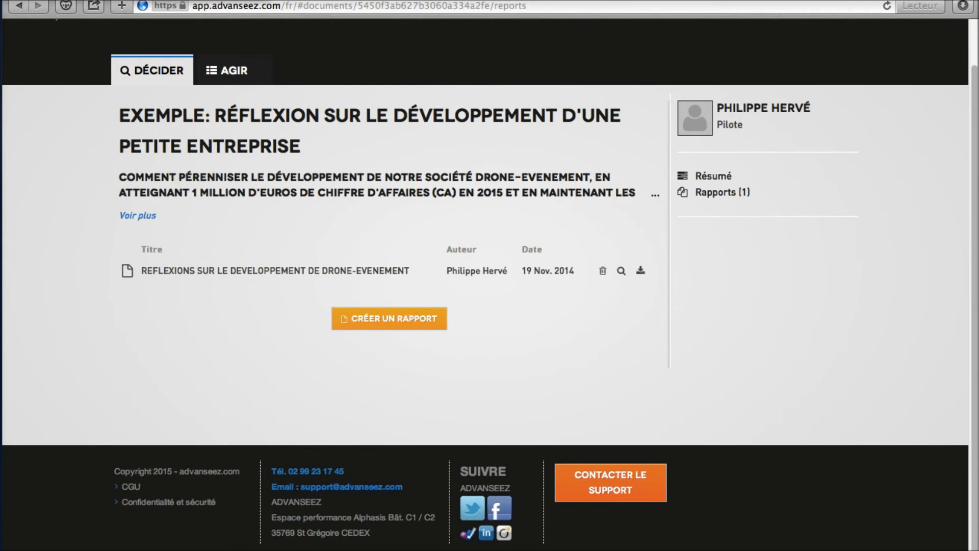
- Create a new report with the title "titre"
left_click(375, 320)
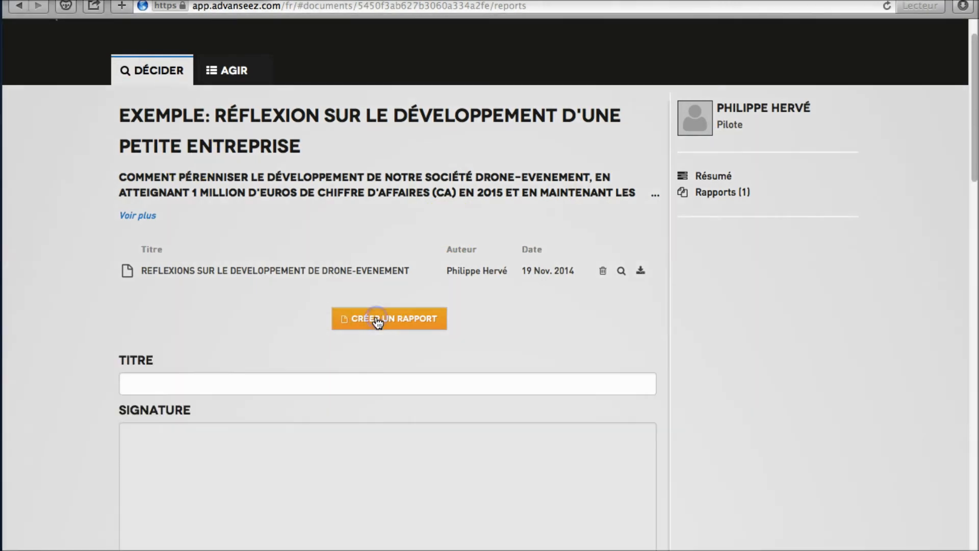
left_click(161, 384)
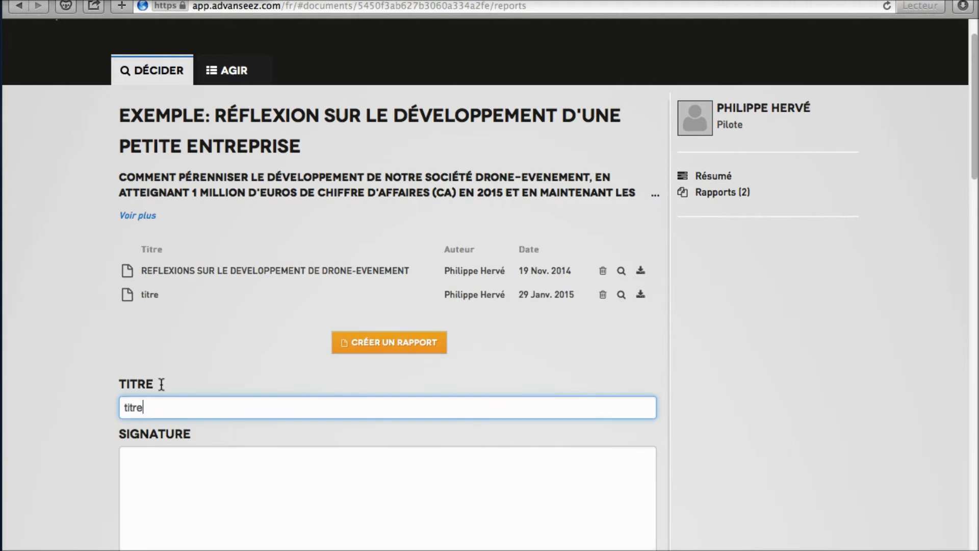
- Look through the report form's text fields, display options and objective comments, and delete the report "titre"
scroll(160, 378, "down", 5)
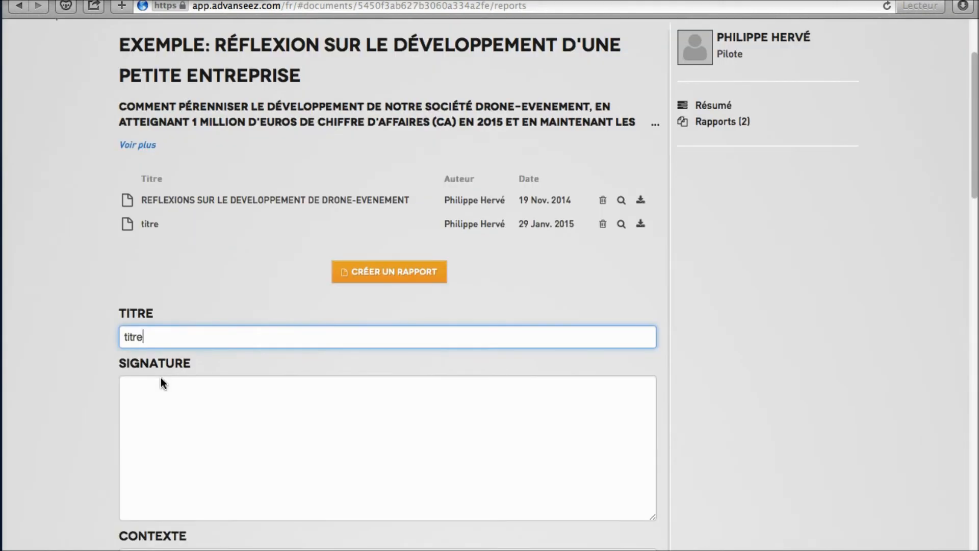
scroll(160, 384, "down", 12)
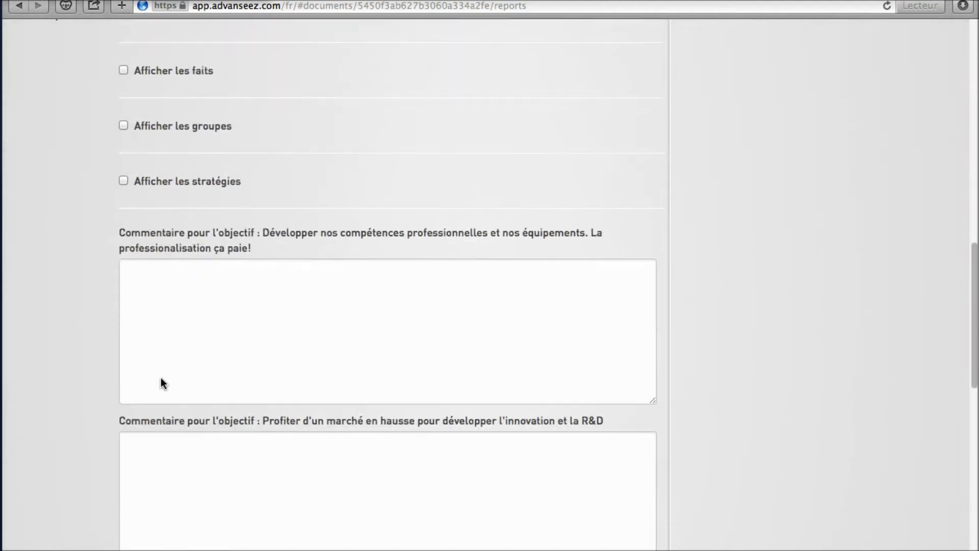
scroll(160, 384, "down", 3)
scroll(161, 384, "up", 14)
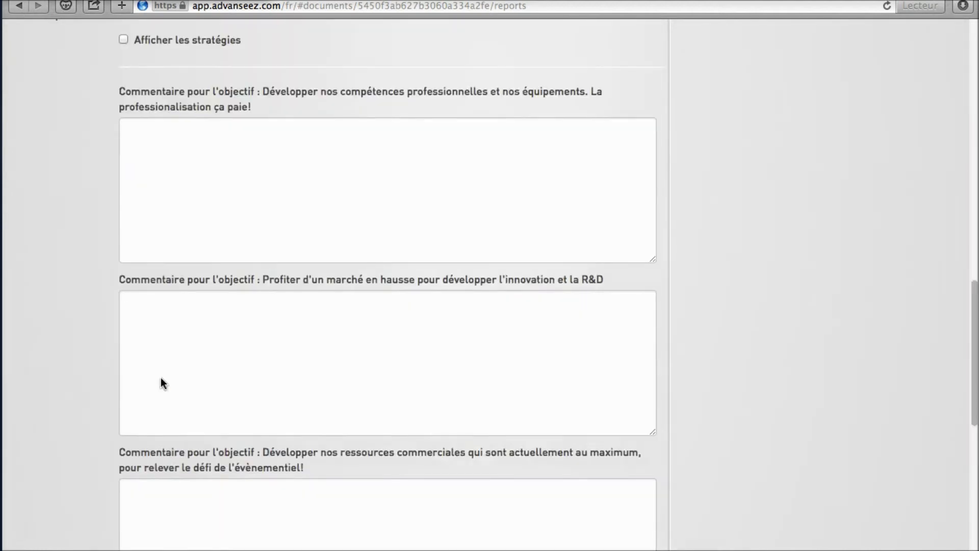
scroll(160, 377, "up", 8)
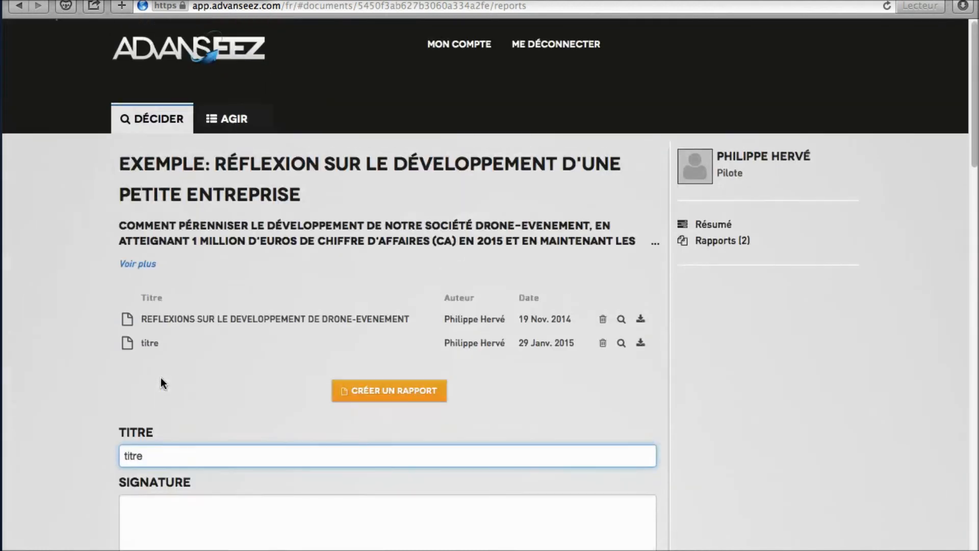
left_click(31, 1)
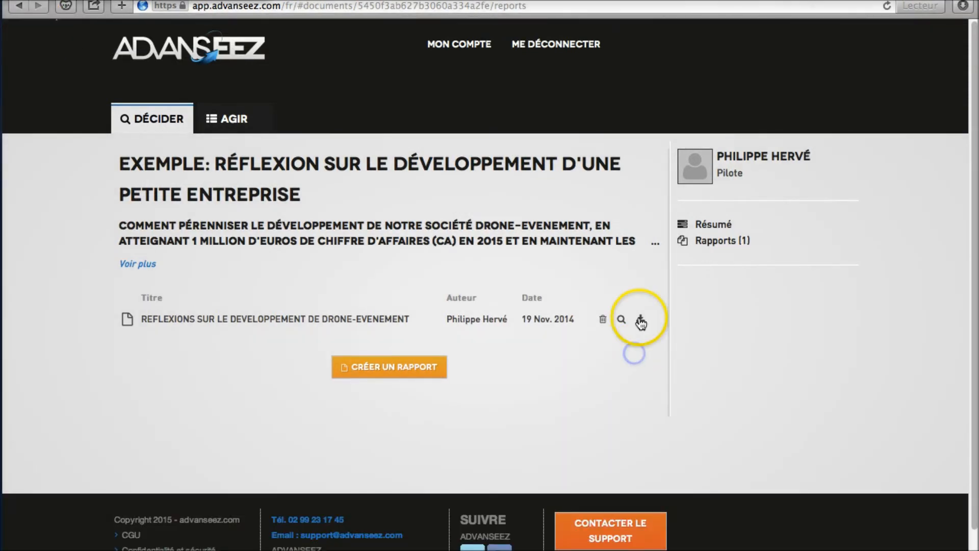
- Download the report "REFLEXIONS SUR LE DEVELOPPEMENT DE DRONE-EVENEMENT" and read through the PDF from the cover to the objectives pages
left_click(641, 318)
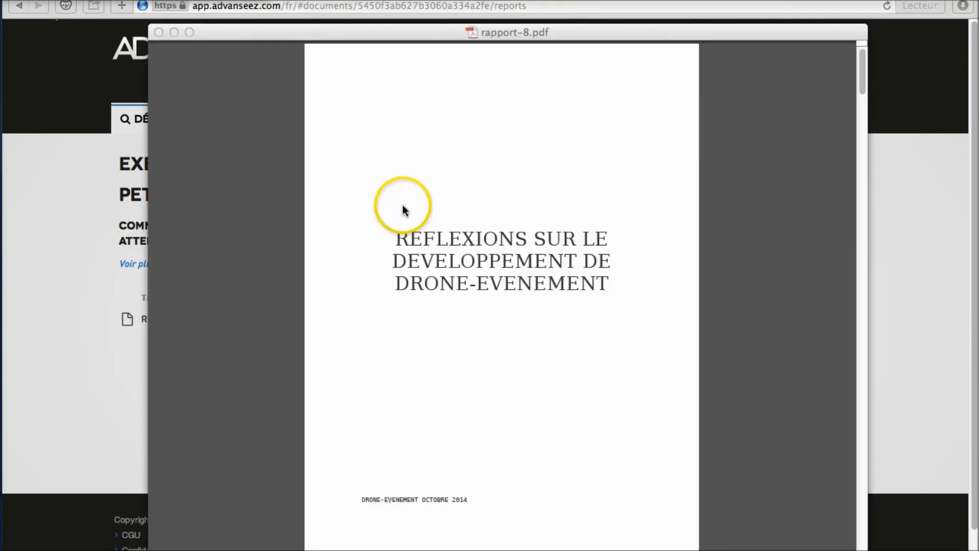
left_click(403, 205)
scroll(402, 205, "down", 5)
scroll(402, 207, "down", 15)
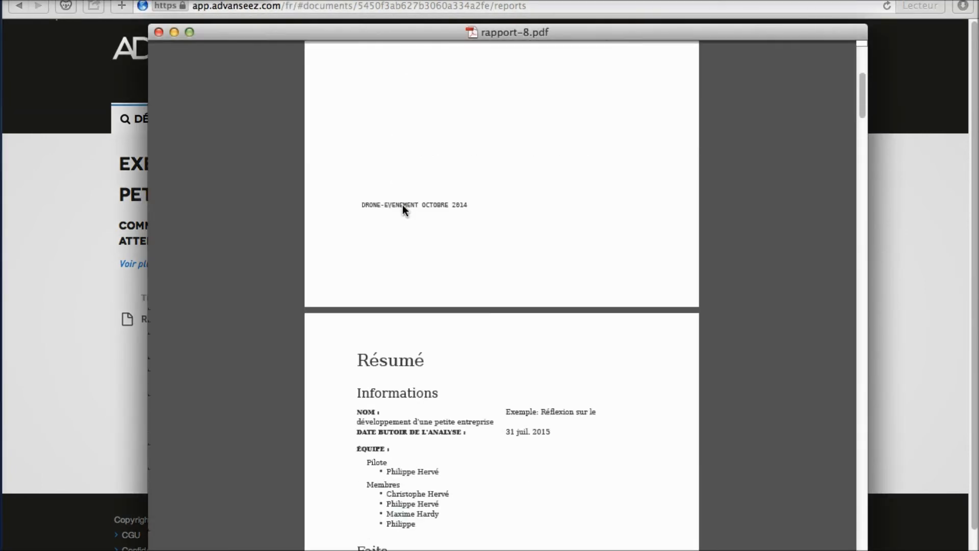
scroll(403, 206, "down", 15)
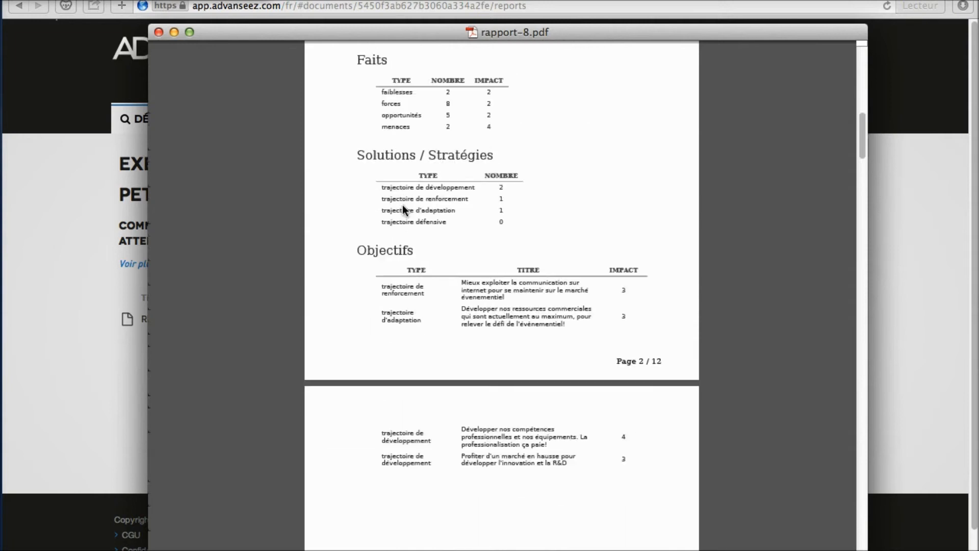
scroll(404, 211, "down", 8)
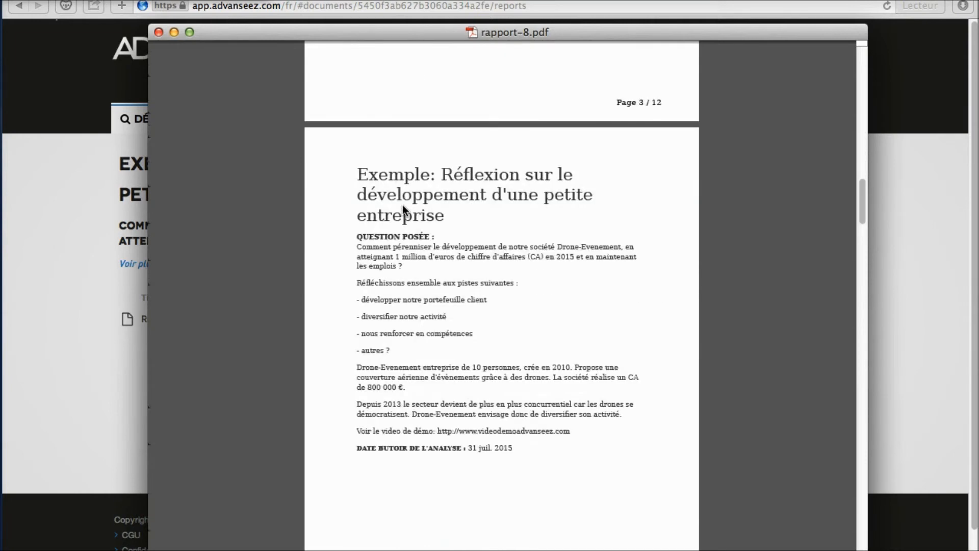
scroll(402, 208, "down", 15)
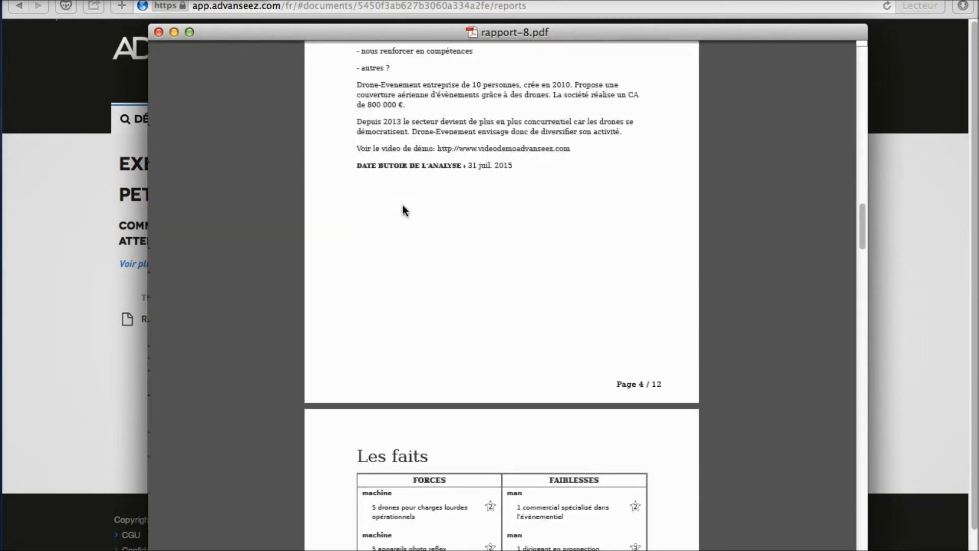
scroll(402, 210, "down", 20)
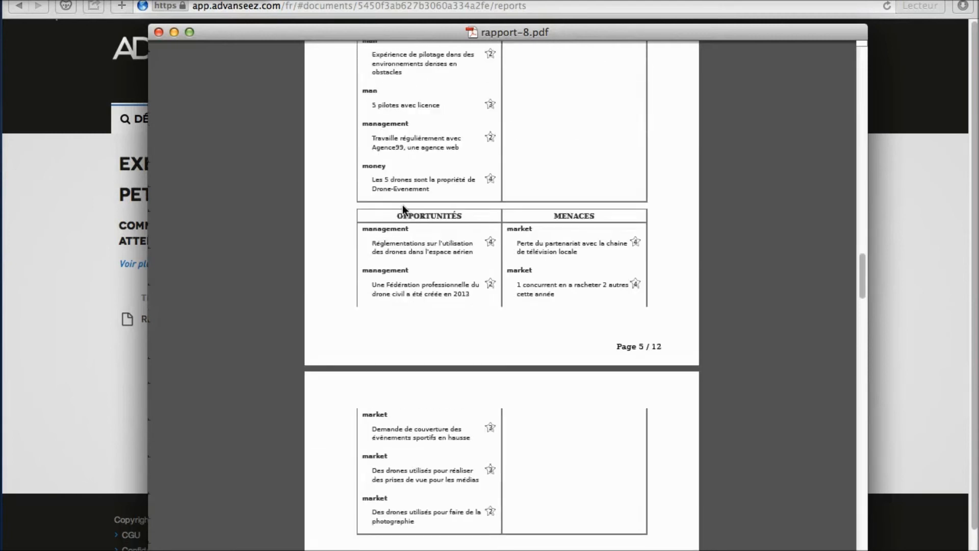
scroll(403, 210, "down", 10)
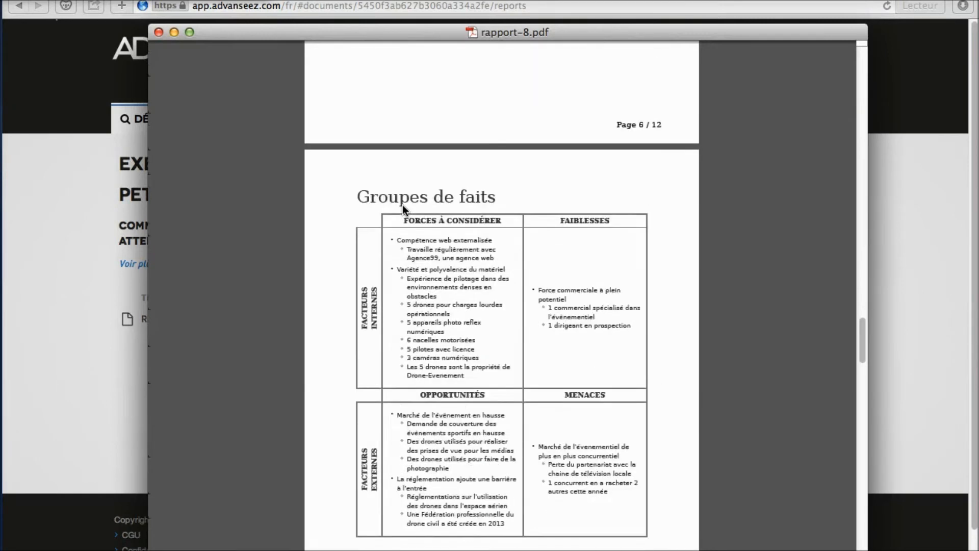
scroll(402, 209, "down", 10)
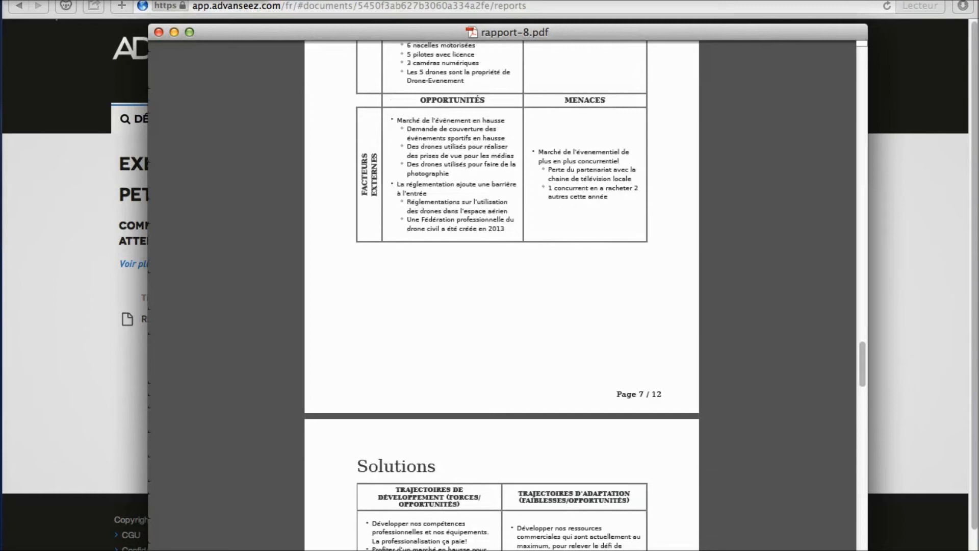
scroll(402, 209, "down", 10)
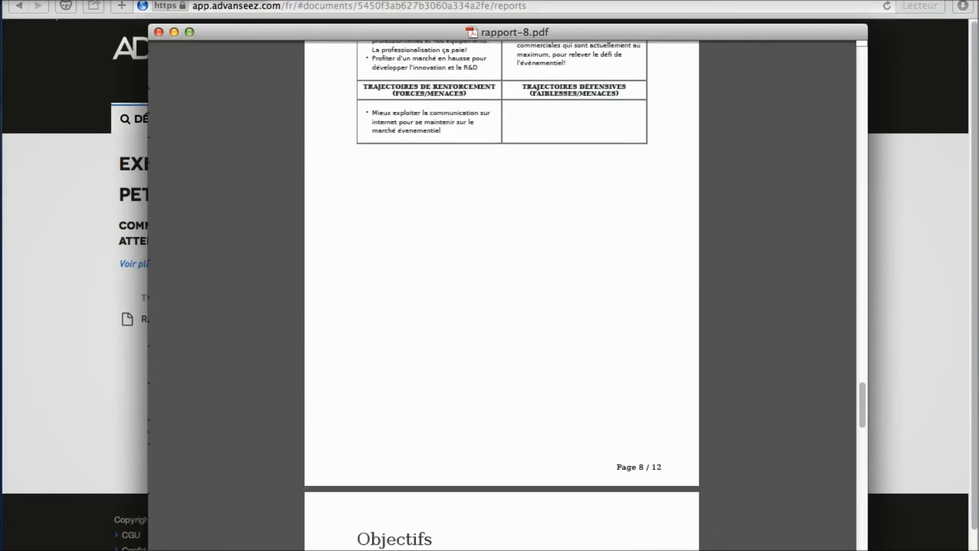
scroll(403, 209, "down", 10)
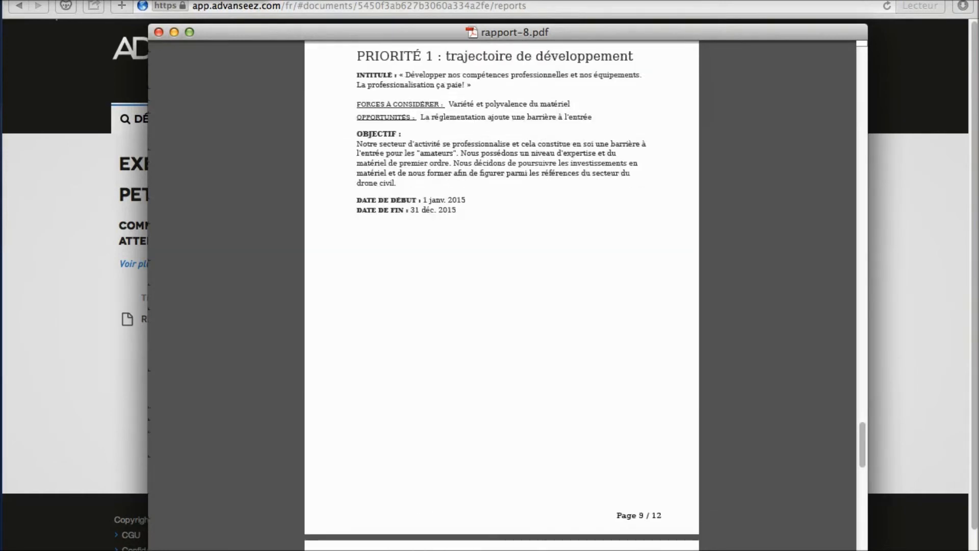
scroll(502, 286, "down", 10)
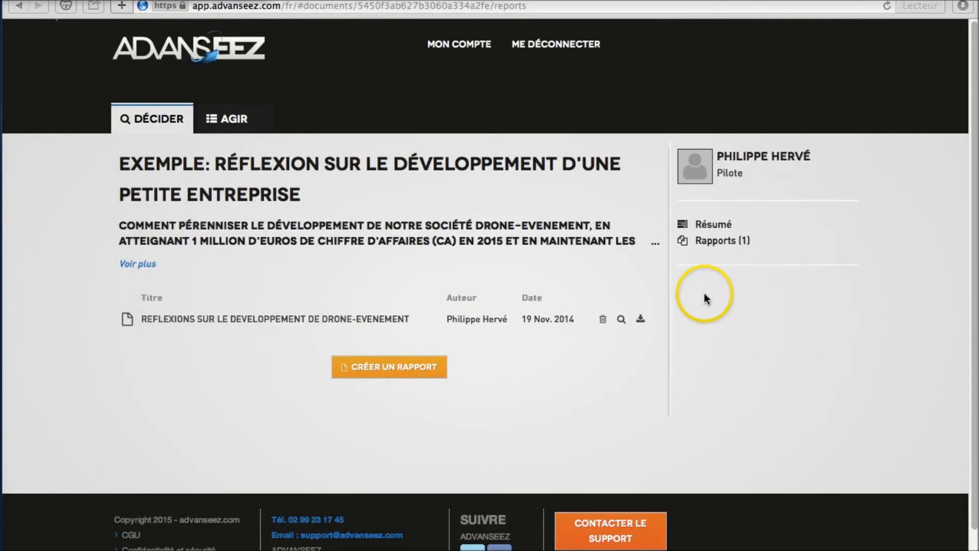
- Return to the analysis summary and proceed from it to the action plan
left_click(713, 225)
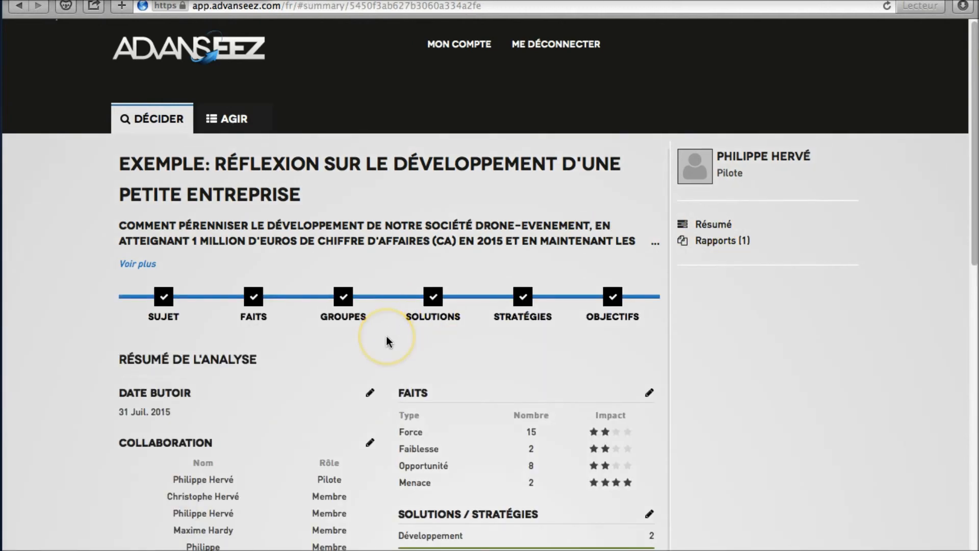
scroll(386, 341, "down", 6)
left_click(166, 468)
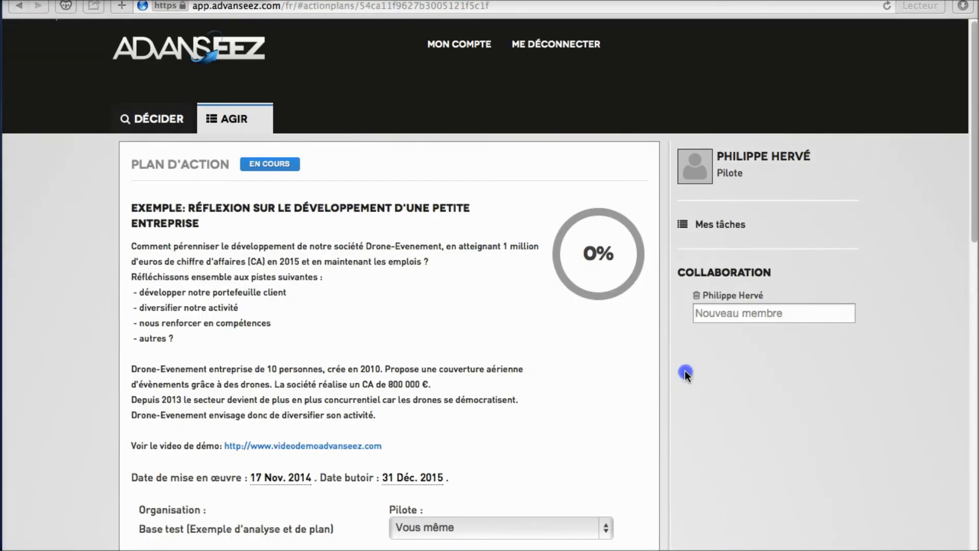
- Review the action plan's description, dates, pilot and list of objectives
left_click(684, 372)
scroll(685, 372, "down", 2)
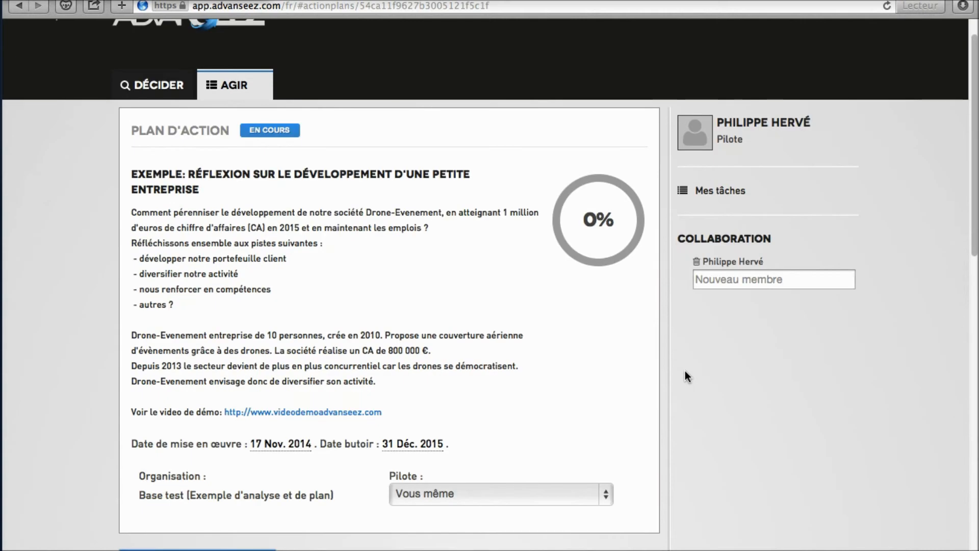
scroll(684, 372, "down", 3)
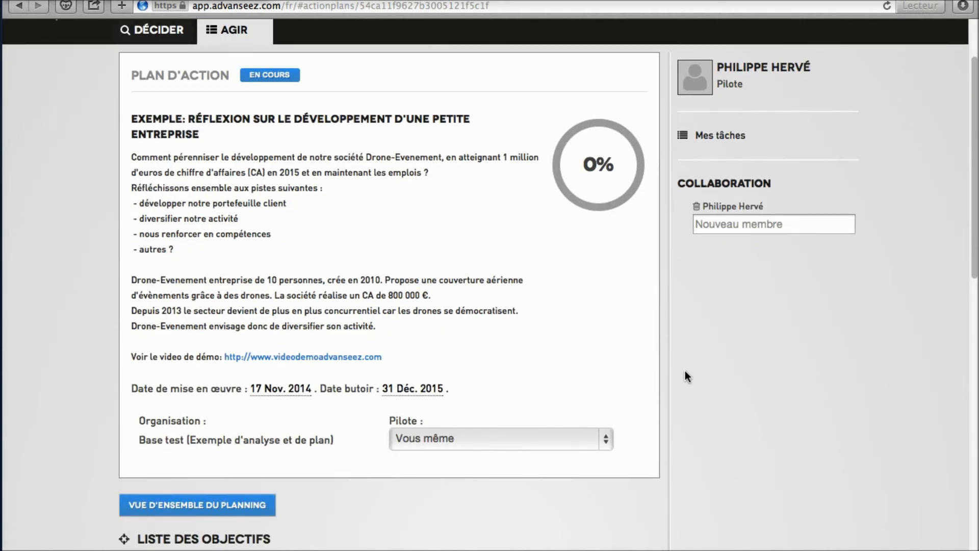
scroll(684, 371, "down", 2)
scroll(684, 371, "down", 5)
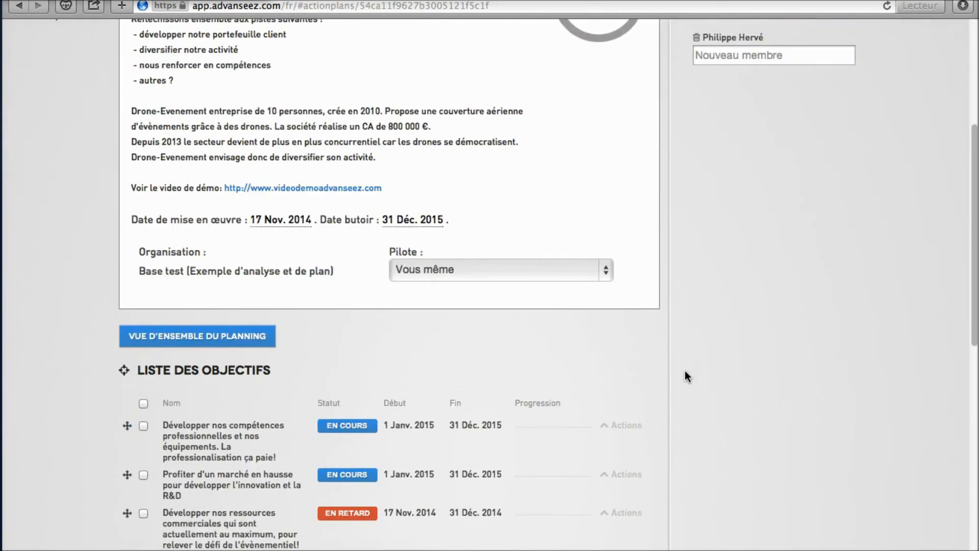
scroll(685, 371, "down", 5)
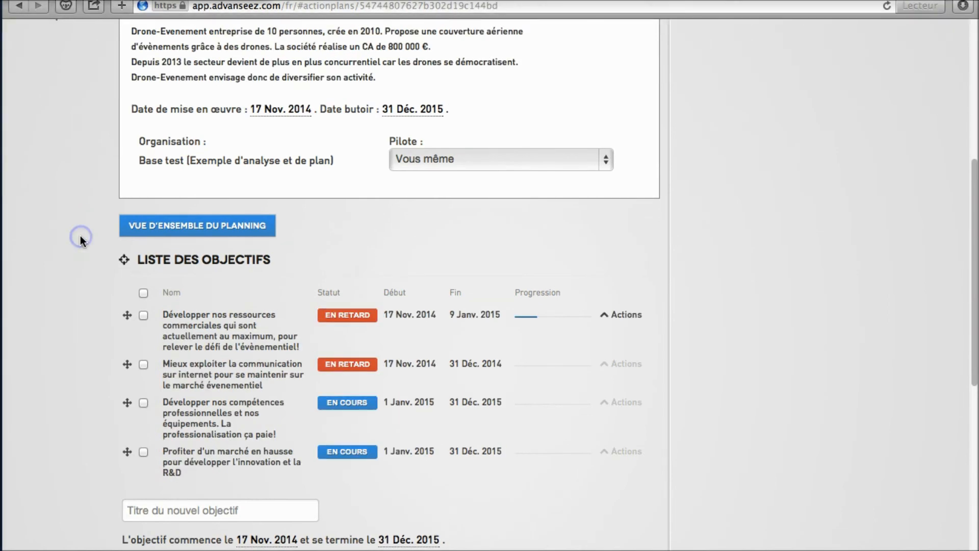
- View the planning overview, expanding the first objective and its action "Réaliser nous-même le recrutement", and close the overview
left_click(188, 226)
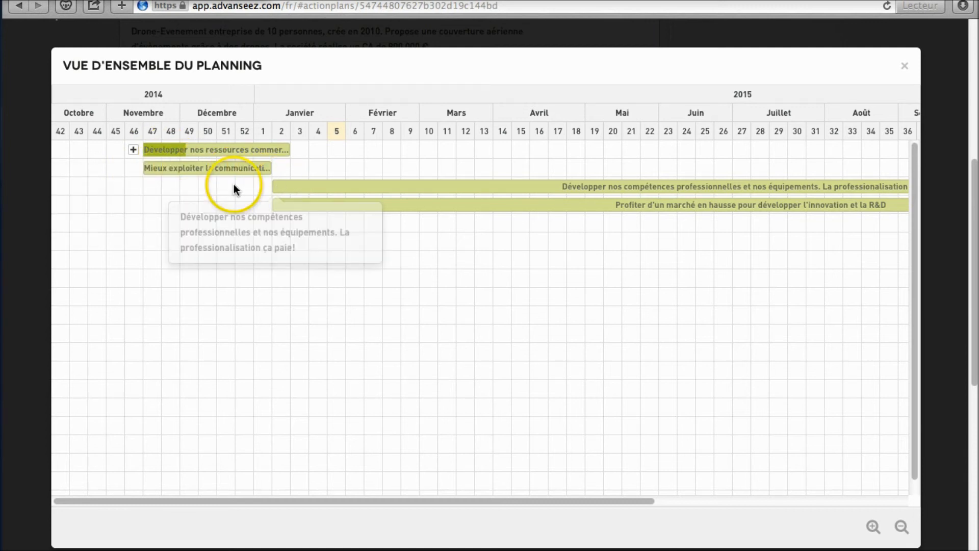
left_click(134, 149)
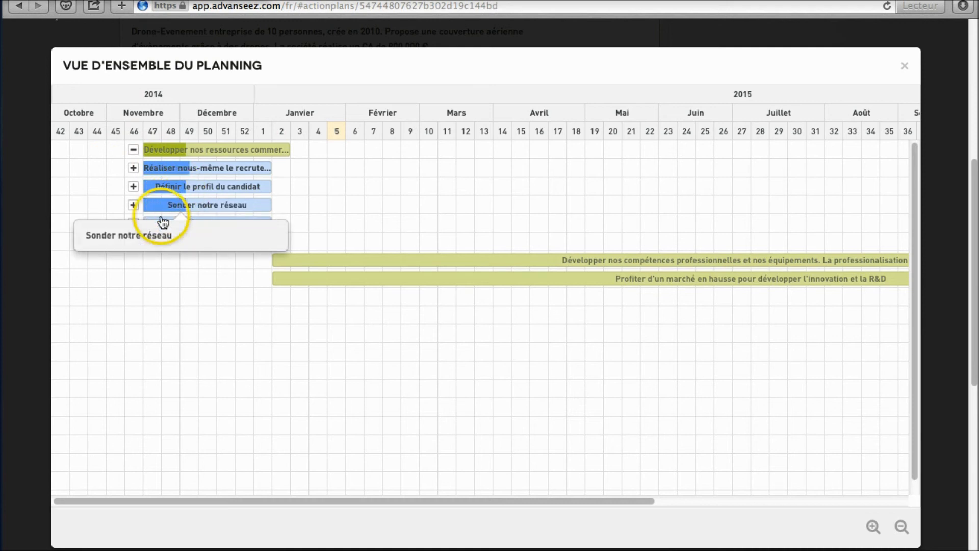
left_click(133, 170)
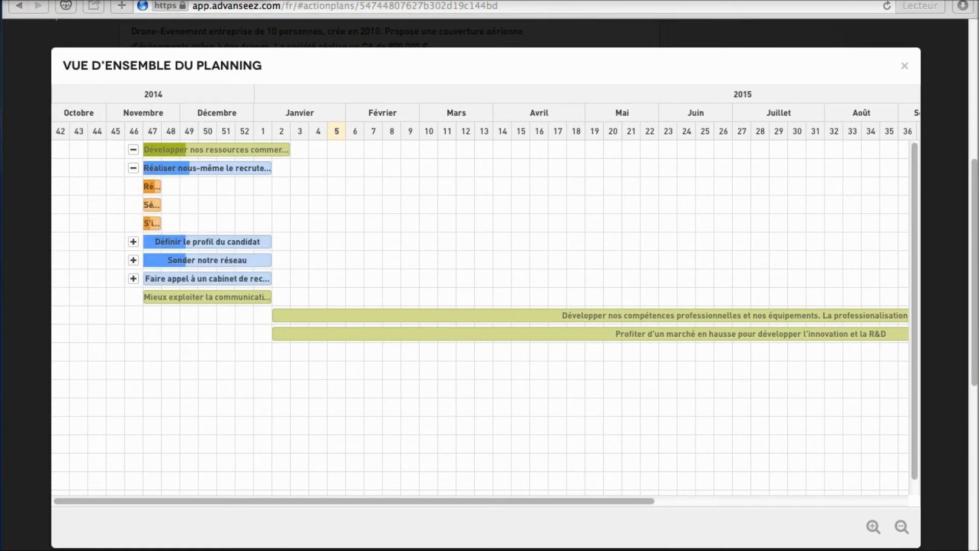
left_click(71, 317)
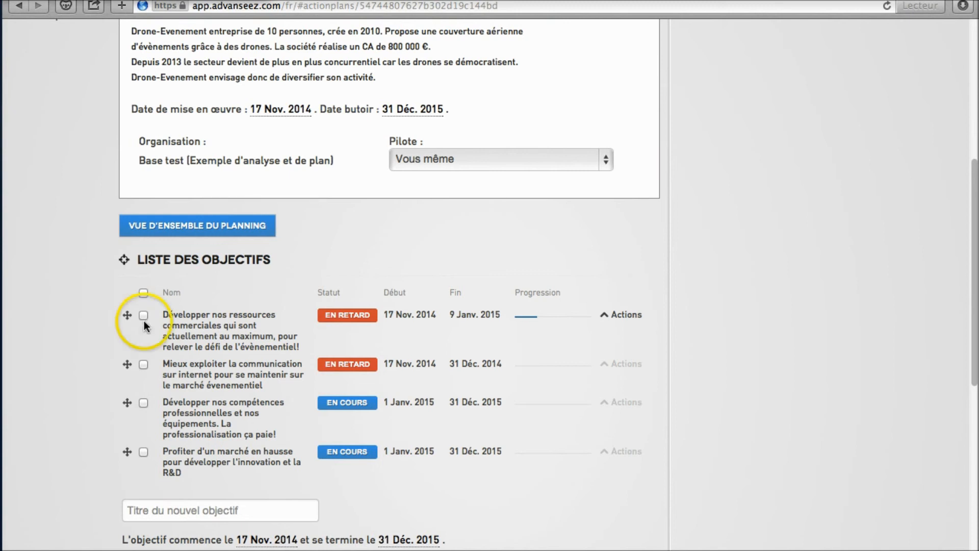
- In the first objective's action "Réaliser nous-même le recrutement", add a new task titled "tache exemple"
left_click(201, 328)
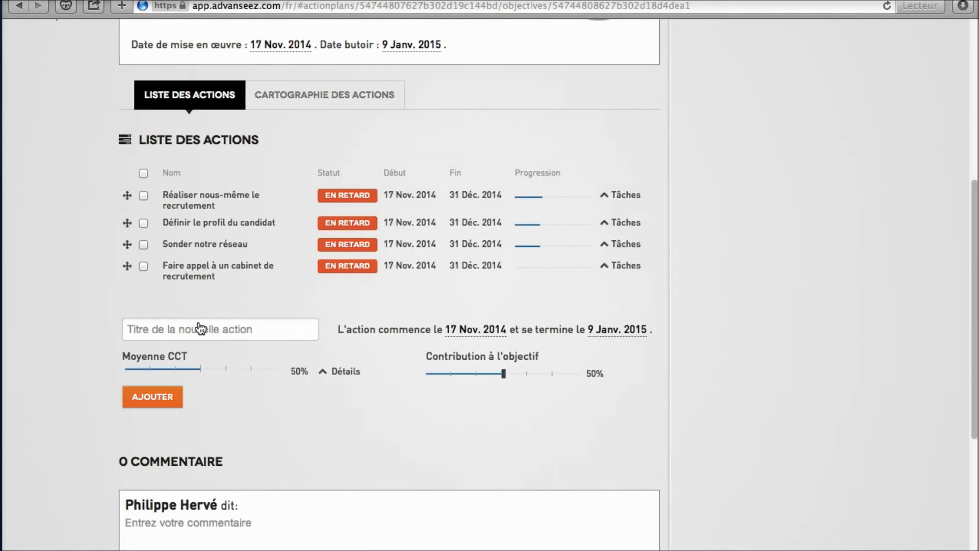
left_click(190, 198)
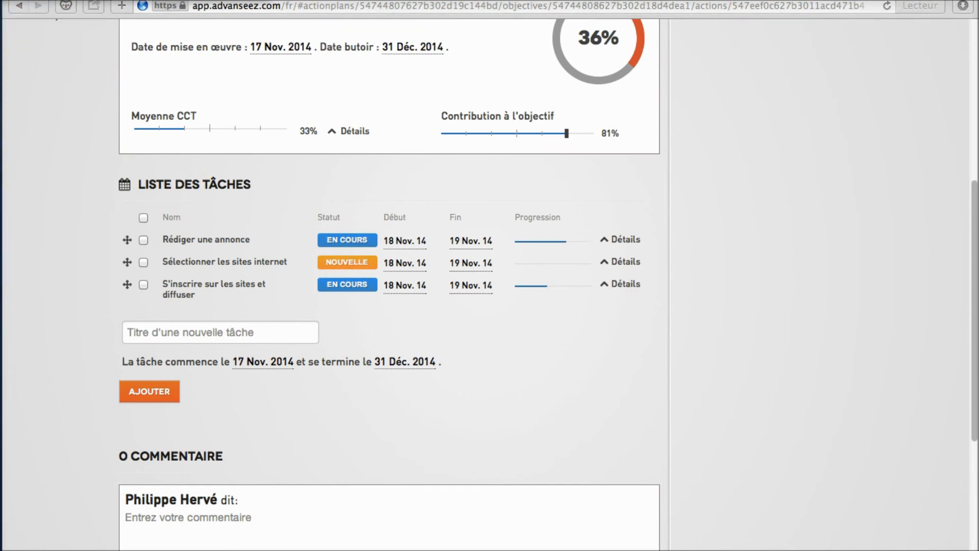
left_click(126, 331)
left_click(154, 332)
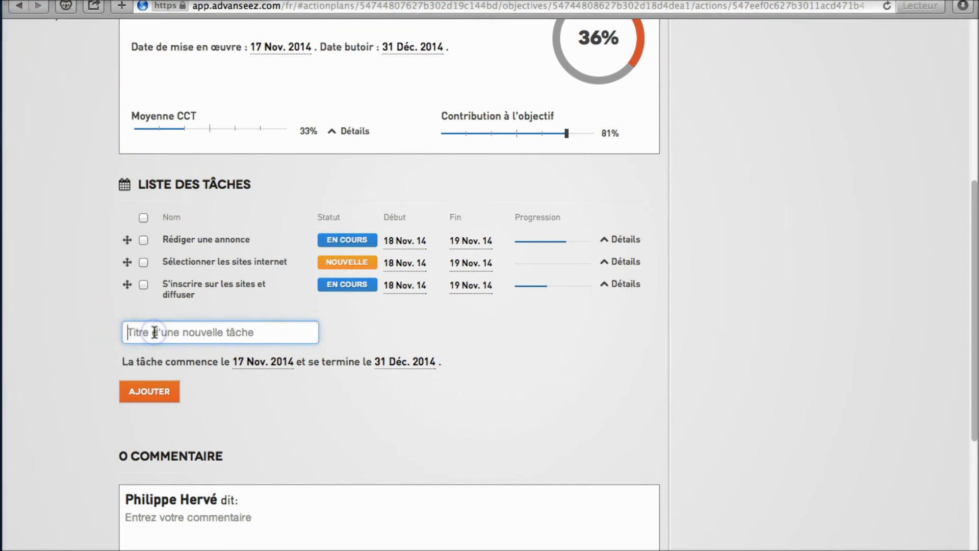
type("tache exemple")
left_click(149, 391)
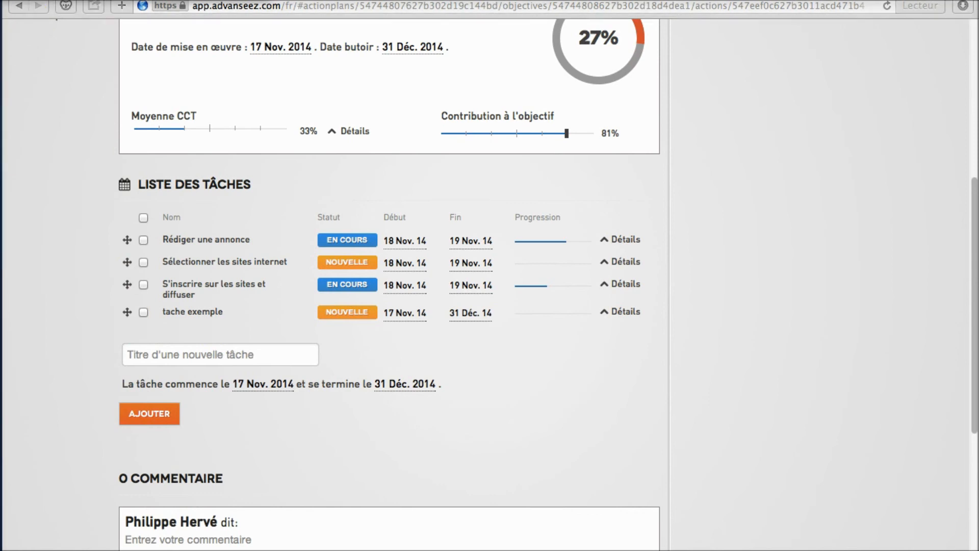
- Expand the details of "tache exemple", open the Google Docs document linked in its description and return to Advanseez
scroll(389, 286, "up", 1)
left_click(619, 358)
left_click(242, 429)
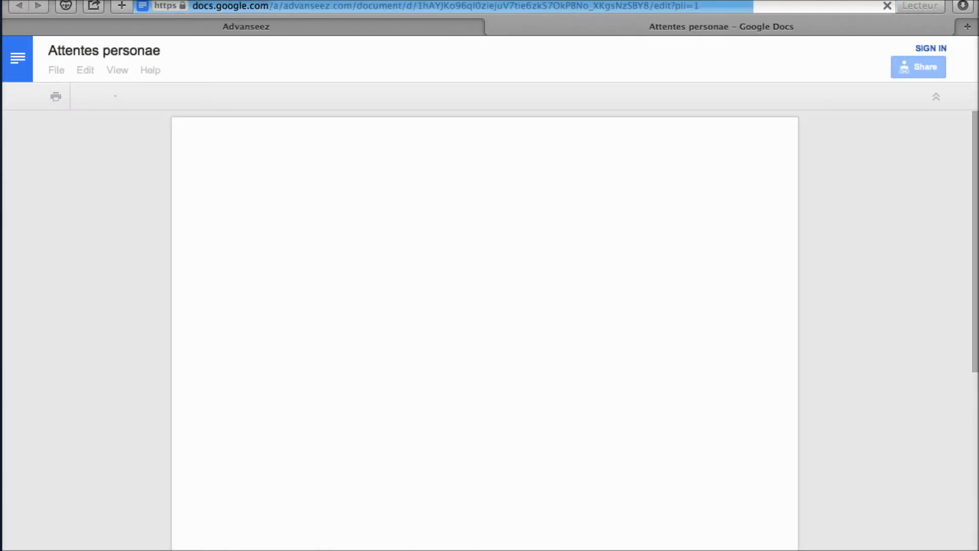
left_click(244, 25)
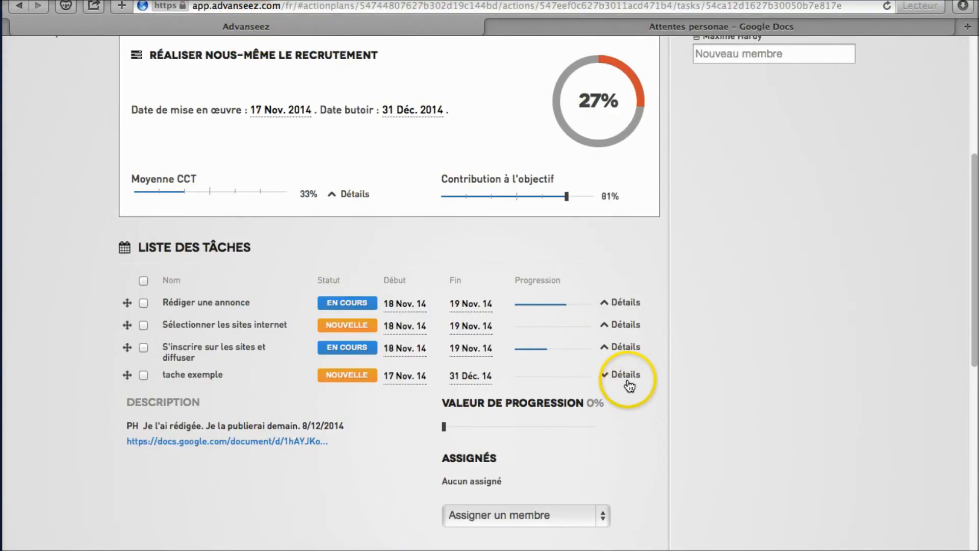
- Assign both available team members to the task "tache exemple"
left_click(603, 519)
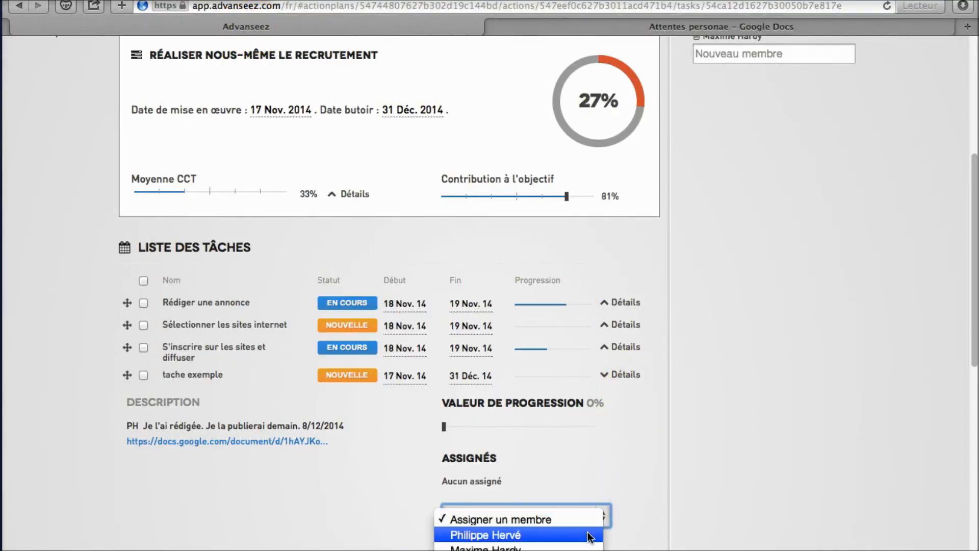
left_click(588, 531)
left_click(594, 517)
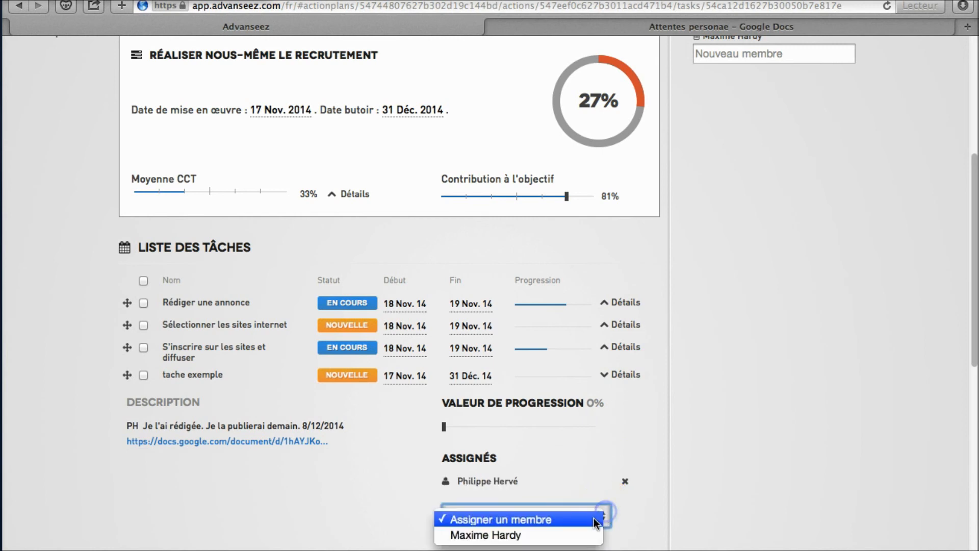
left_click(585, 531)
- Check the status options of "tache exemple" and set its progression value to 86%
left_click(350, 375)
left_click(361, 381)
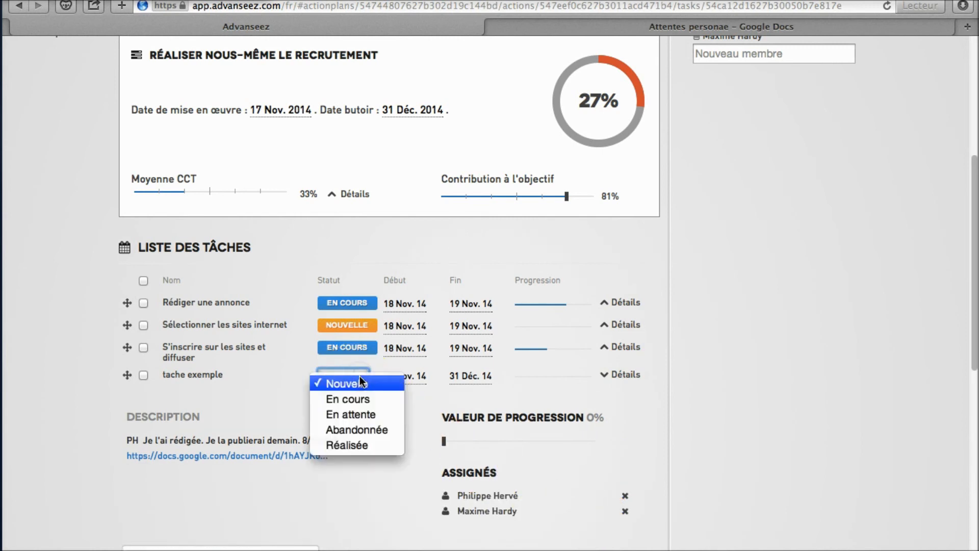
left_click(356, 466)
left_click_drag(443, 441, 573, 446)
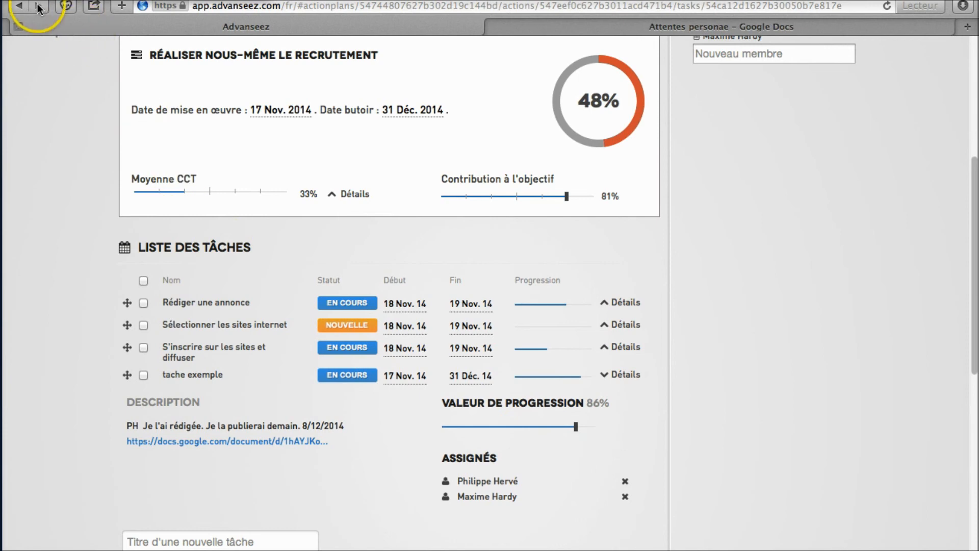
- Go back to the parent objective about developing commercial resources and add a new action titled "action exemple"
left_click(101, 117)
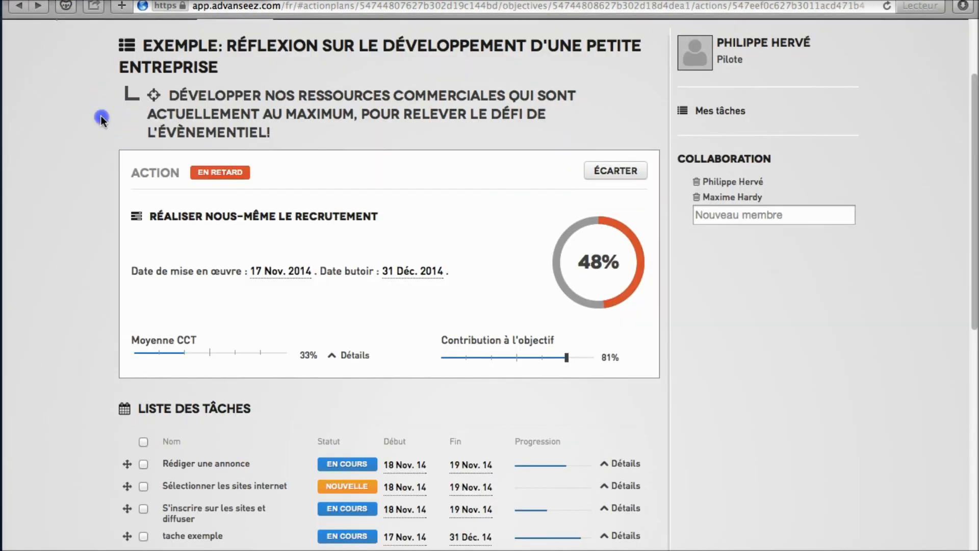
left_click(194, 112)
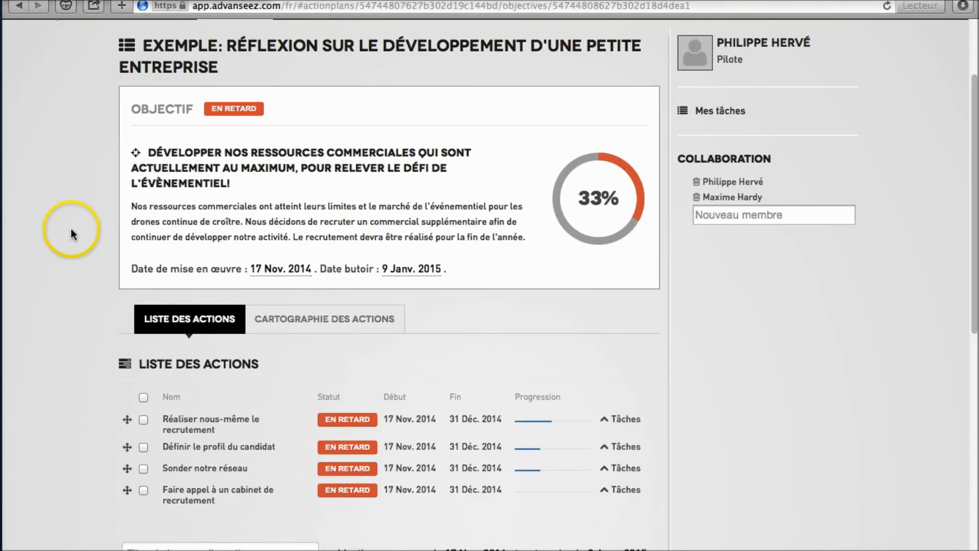
scroll(72, 228, "down", 3)
left_click(147, 472)
type("action exemple")
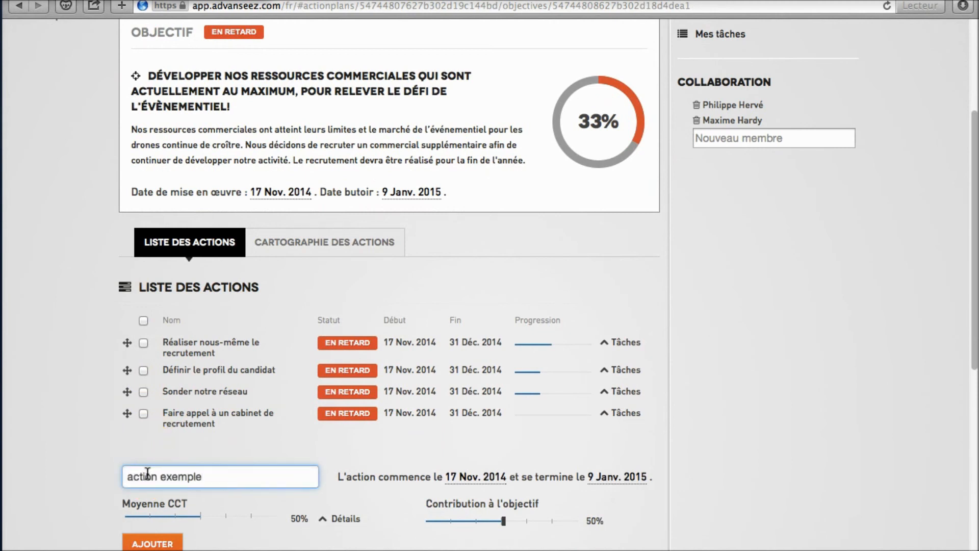
left_click(152, 543)
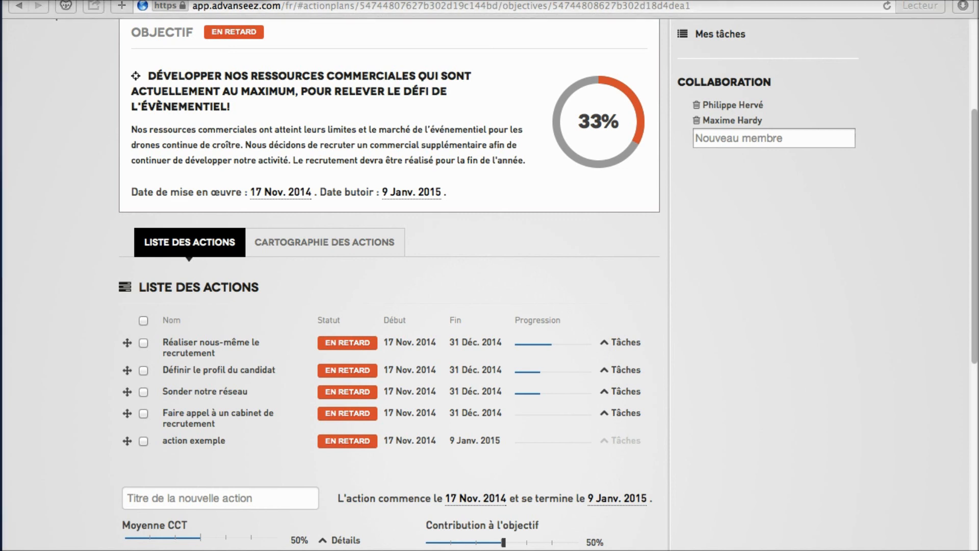
- Open the map of the objective's actions, select "action exemple" on it and expand its Moyenne CCT details
left_click(299, 243)
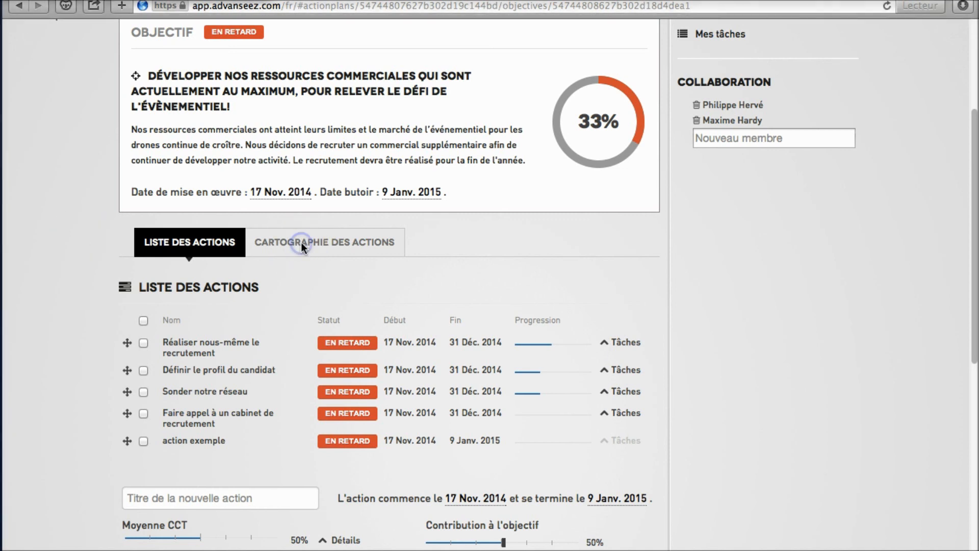
left_click(394, 455)
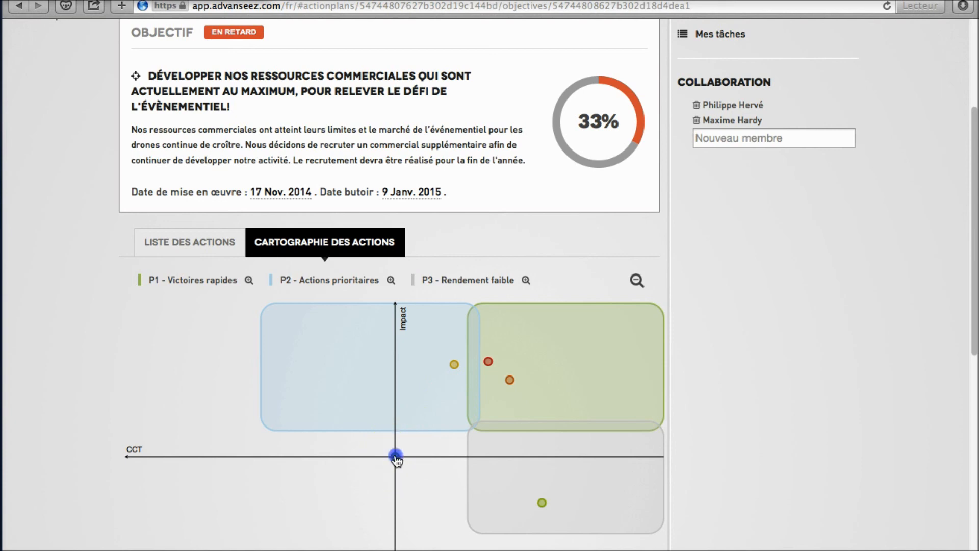
scroll(351, 436, "down", 4)
scroll(351, 442, "down", 4)
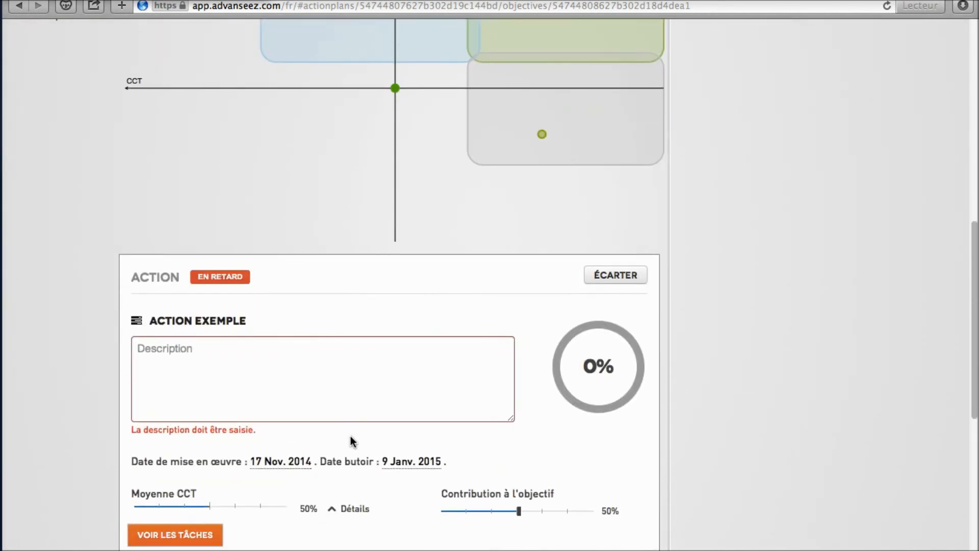
scroll(350, 442, "down", 1)
left_click(354, 490)
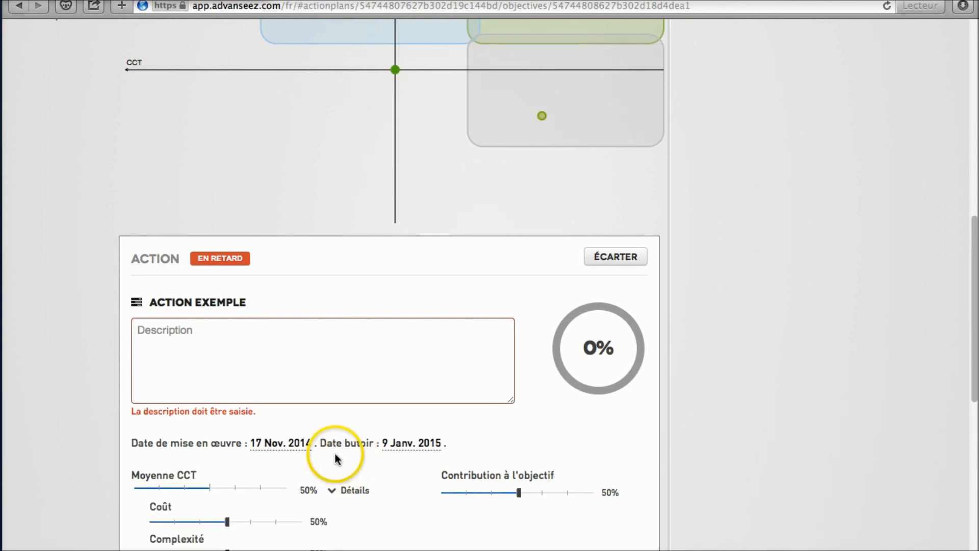
- For "action exemple", set the contribution to the objective to 17%, Coût to 75%, Complexité to 77% and Temps to 23%
scroll(352, 439, "down", 2)
left_click_drag(518, 417, 469, 419)
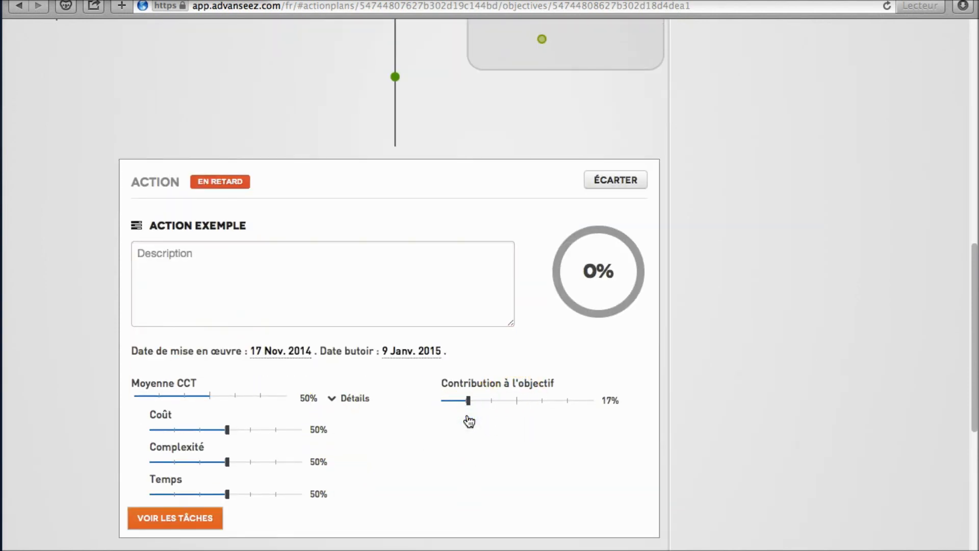
left_click_drag(232, 430, 265, 431)
left_click_drag(226, 460, 269, 462)
left_click_drag(227, 494, 186, 492)
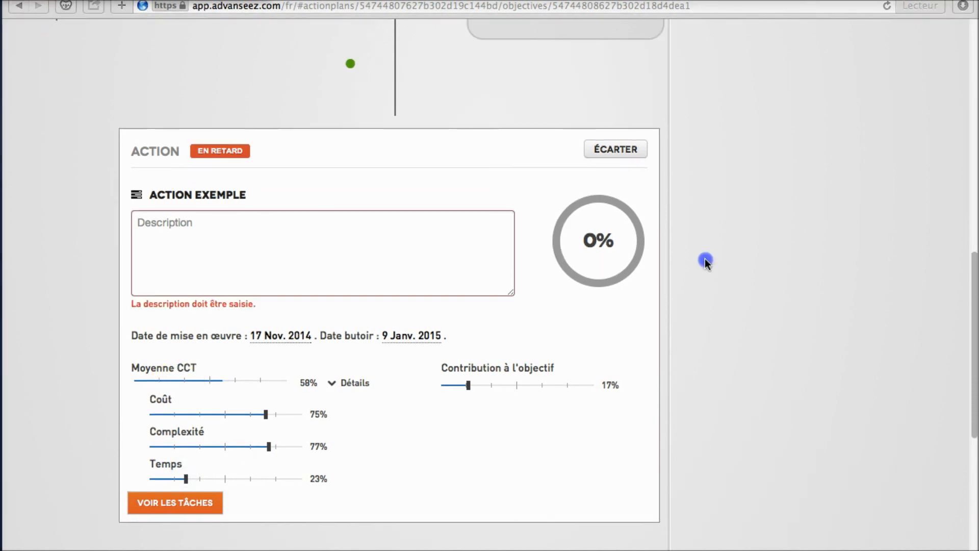
- Open the personal task list and look through the tasks grouped under each action plan
scroll(704, 264, "up", 5)
scroll(704, 264, "up", 10)
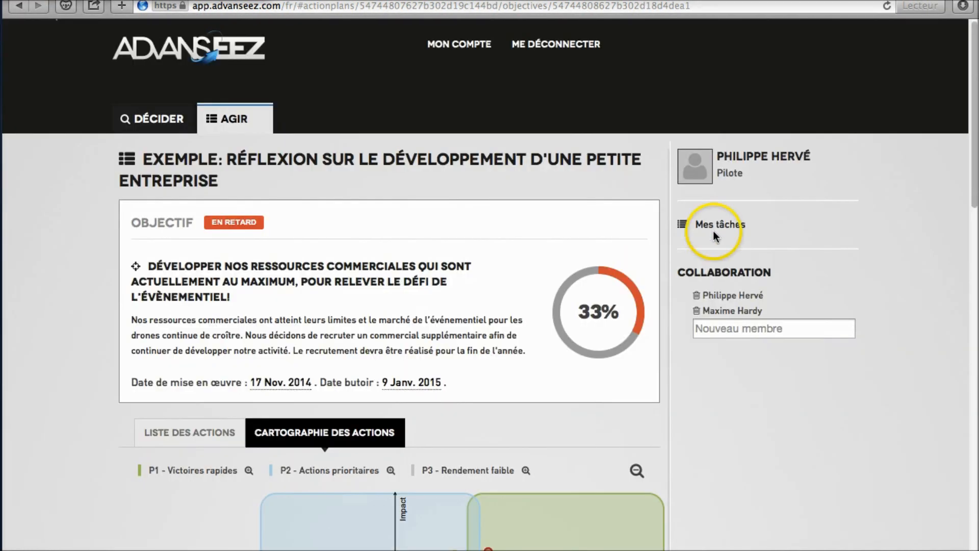
left_click(722, 226)
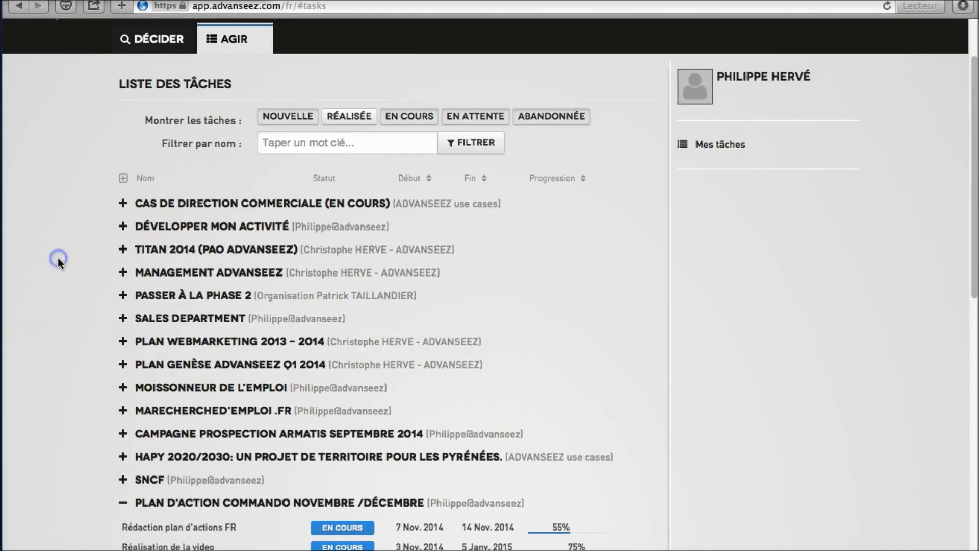
scroll(57, 258, "down", 2)
scroll(65, 255, "down", 14)
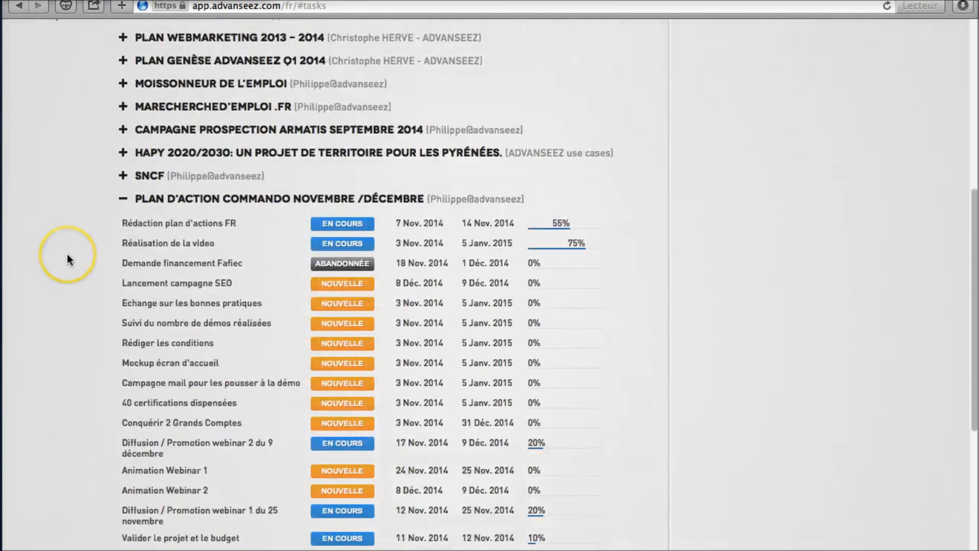
scroll(68, 260, "down", 1)
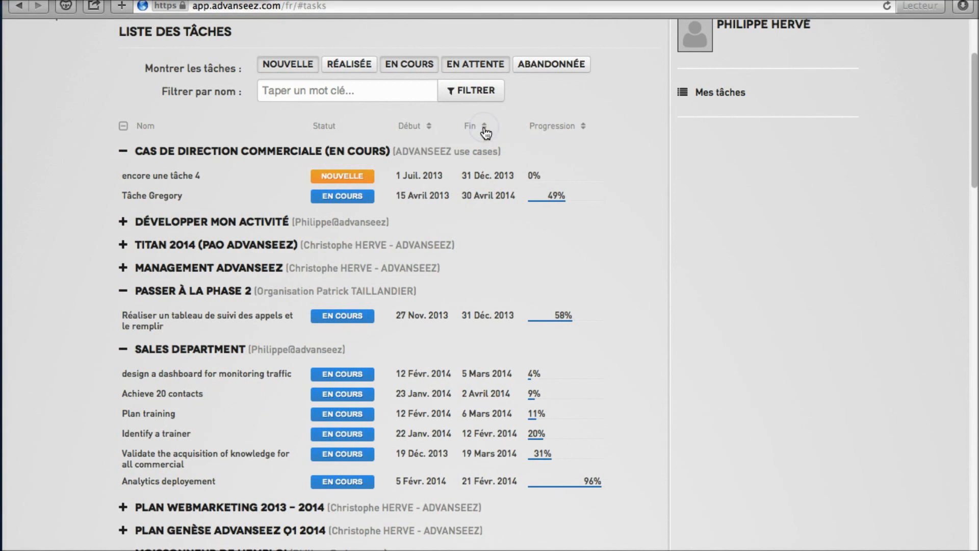
- Sort the task list by end date in both directions and by progression
left_click(484, 128)
left_click(485, 127)
left_click(553, 126)
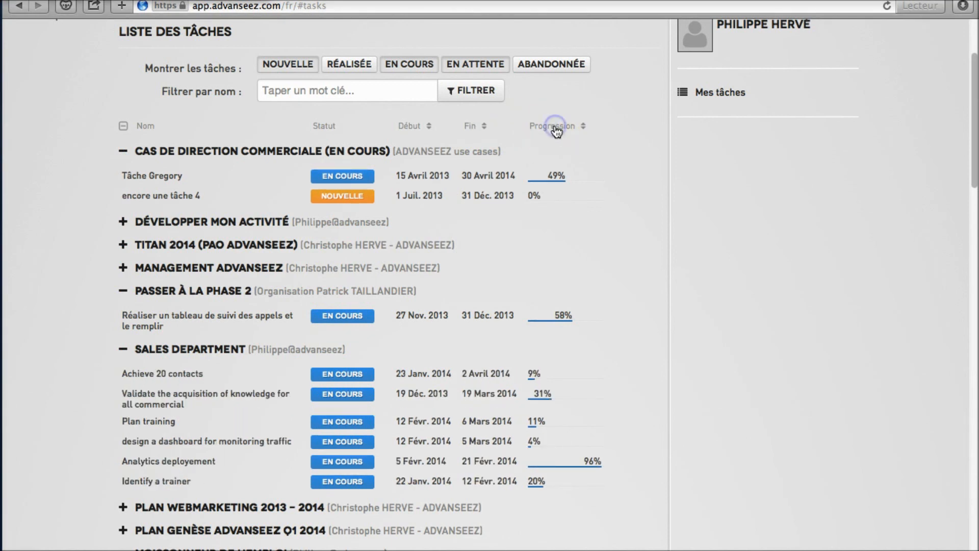
left_click(556, 130)
- Try the completed and new status filters on the task list and return to the overview of action plans
left_click(357, 63)
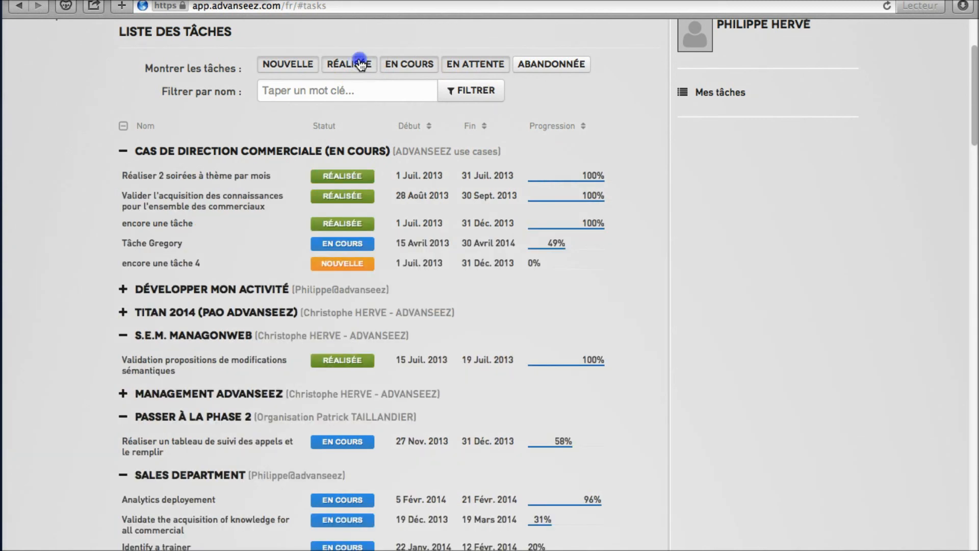
left_click(279, 70)
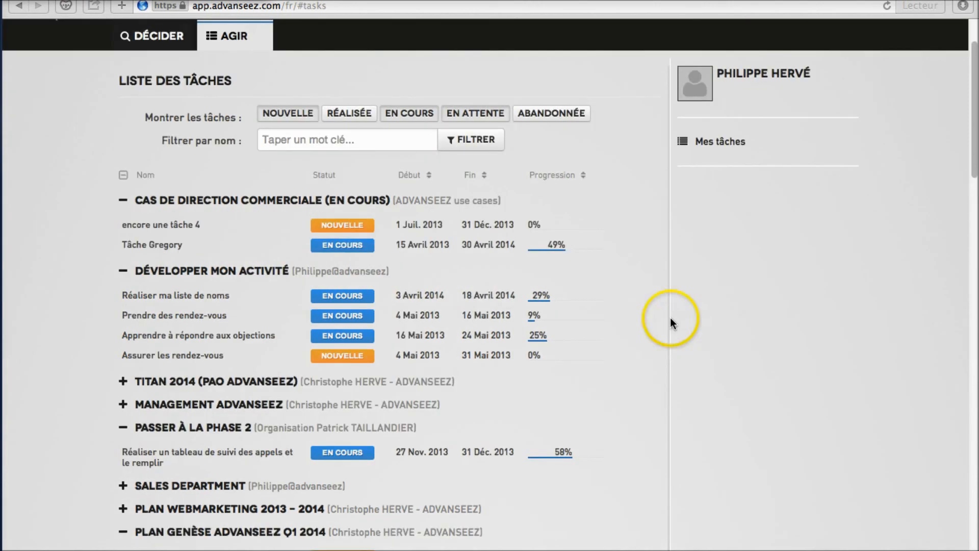
left_click(231, 38)
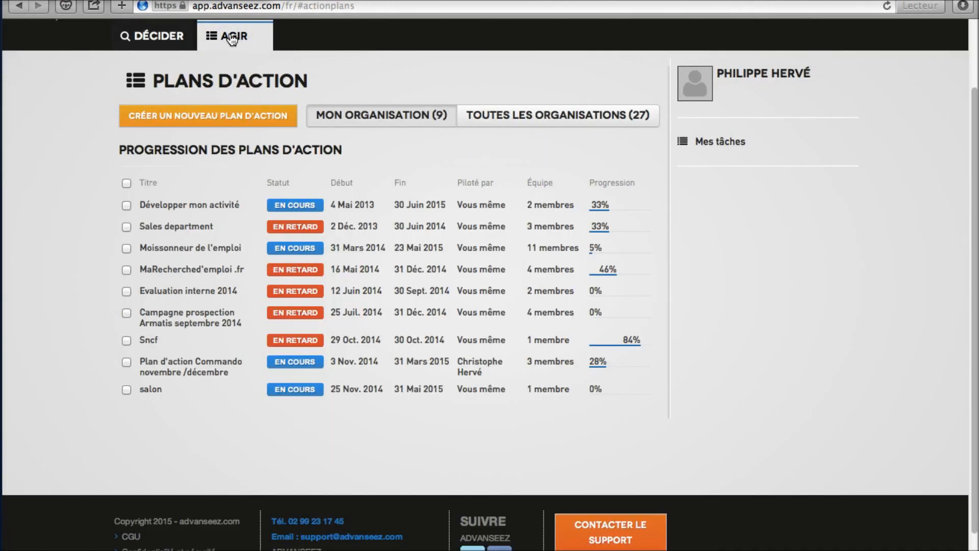